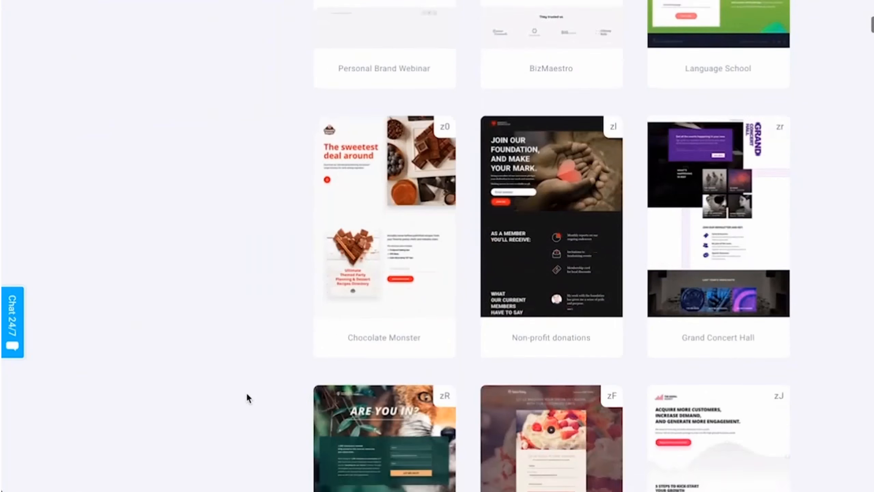
Step: Browse the landing page templates and select the Chocolate Monster template
{"action": "scroll", "coordinate": [247, 396], "scroll_direction": "up", "scroll_amount": 12}
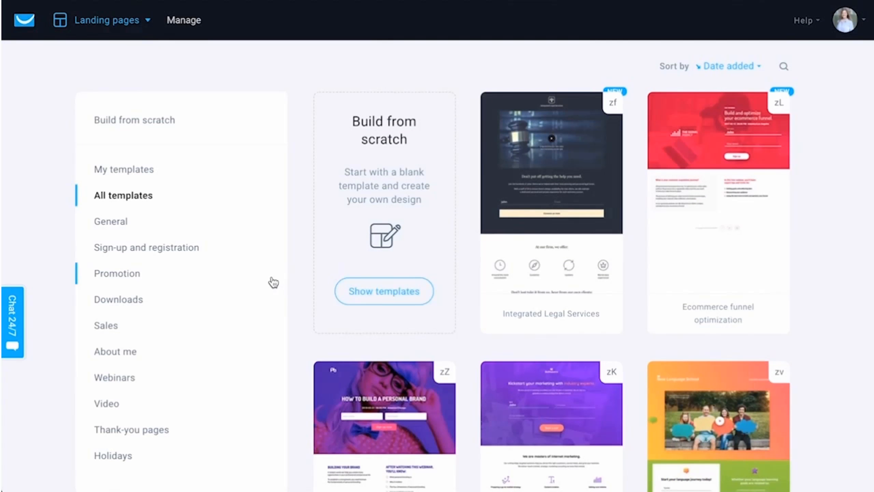
{"action": "scroll", "coordinate": [274, 282], "scroll_direction": "down", "scroll_amount": 10}
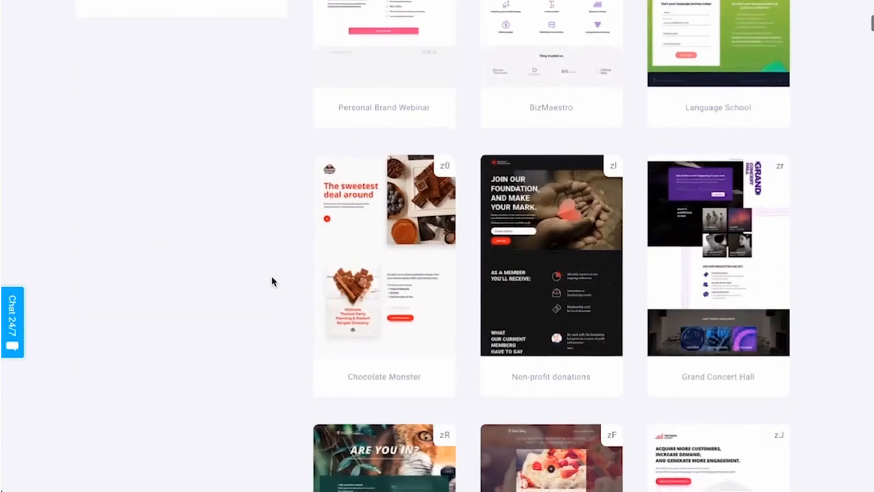
{"action": "scroll", "coordinate": [273, 280], "scroll_direction": "down", "scroll_amount": 6}
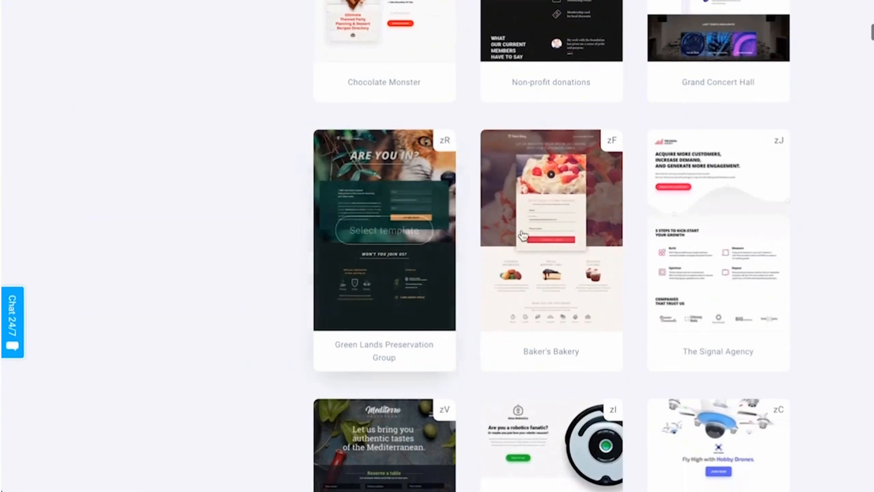
{"action": "scroll", "coordinate": [318, 237], "scroll_direction": "up", "scroll_amount": 2}
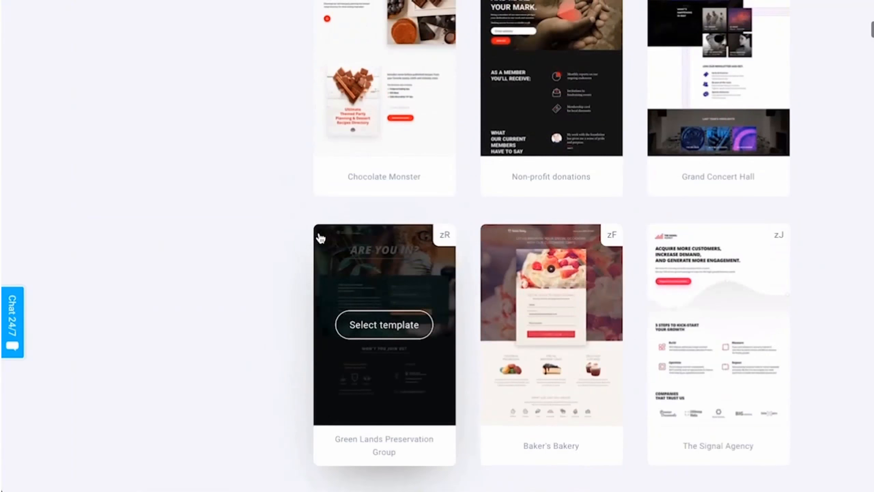
{"action": "scroll", "coordinate": [318, 235], "scroll_direction": "up", "scroll_amount": 2}
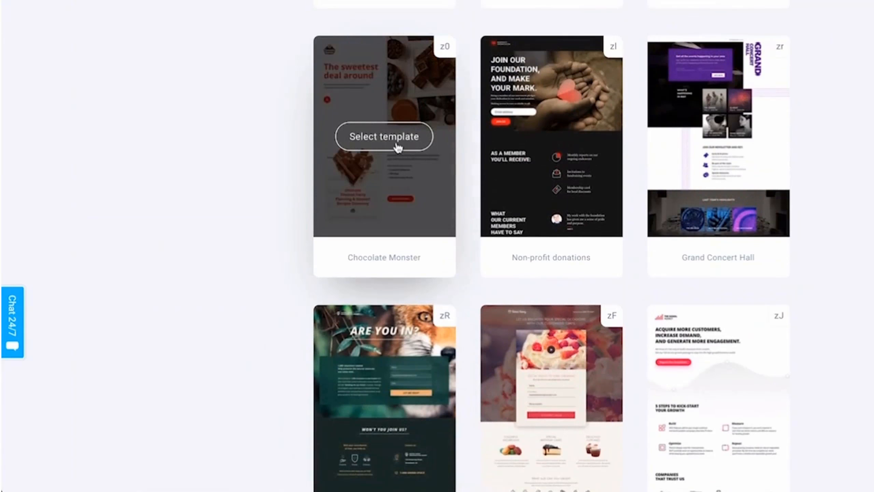
{"action": "left_click", "coordinate": [398, 148]}
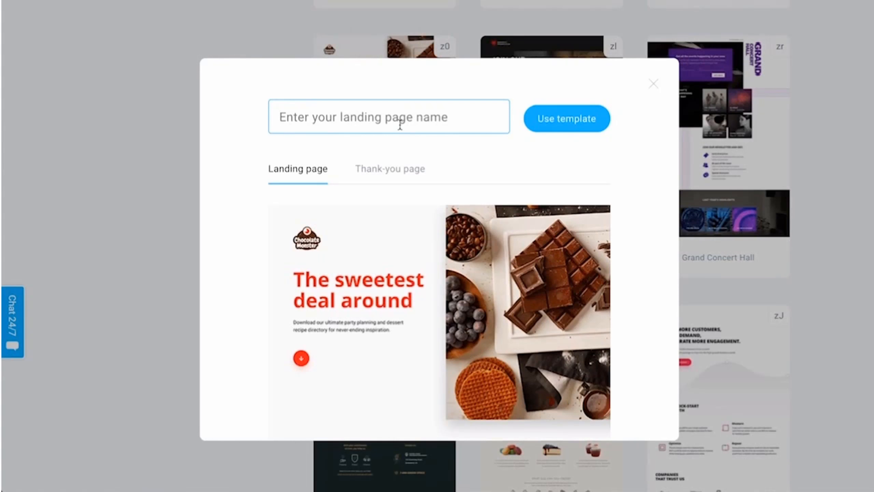
Step: Name the page "Lead magnet download landing page", preview its thank-you page and create the page from this template
{"action": "type", "text": "Lead magnet download landi"}
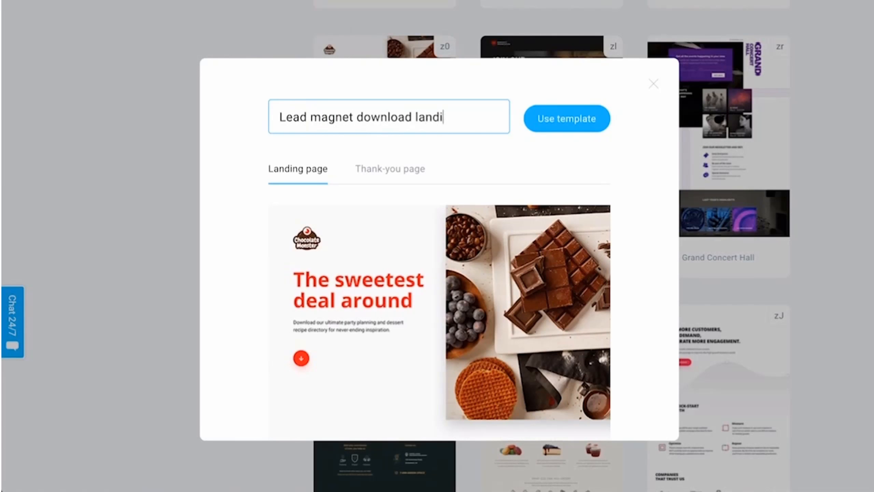
{"action": "scroll", "coordinate": [375, 273], "scroll_direction": "down", "scroll_amount": 3}
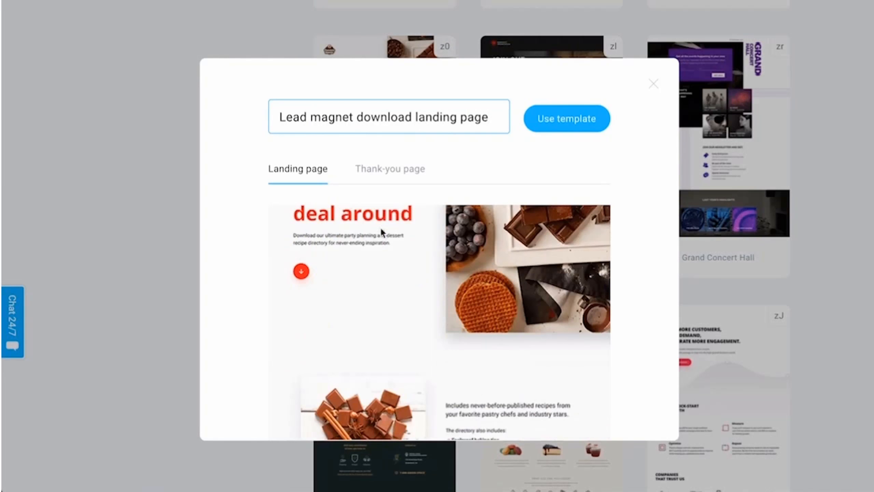
{"action": "left_click", "coordinate": [400, 175]}
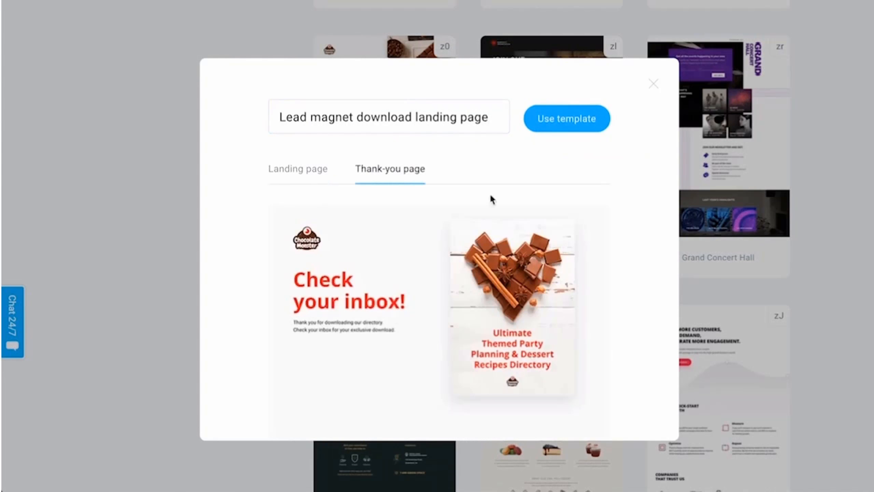
{"action": "left_click", "coordinate": [558, 120]}
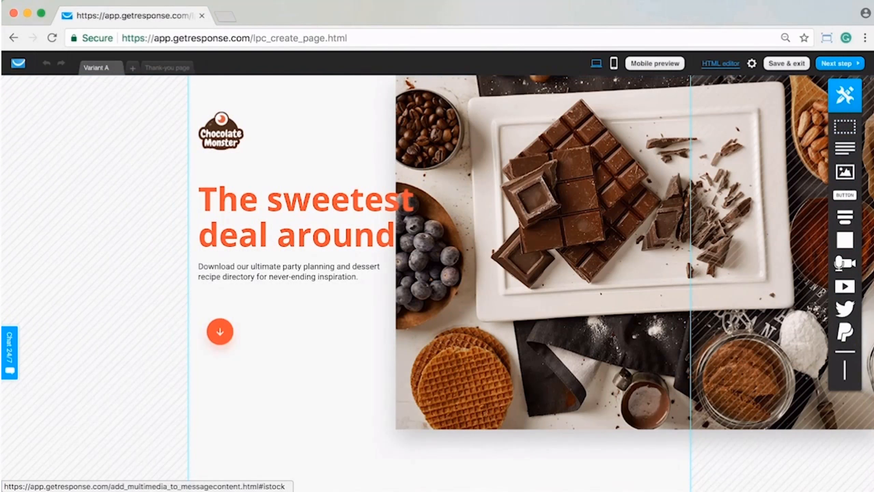
Step: Look through the whole template page, from the hero section through the download form and testimonials to the footer
{"action": "scroll", "coordinate": [437, 282], "scroll_direction": "down", "scroll_amount": 15}
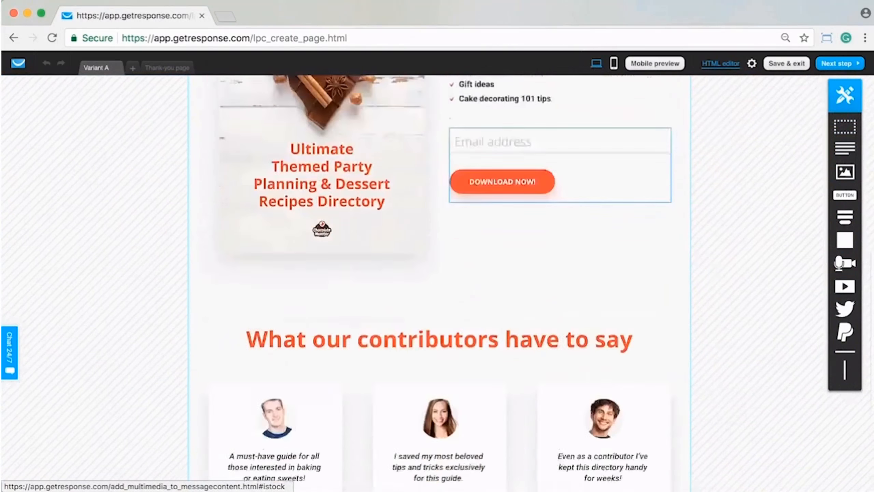
{"action": "scroll", "coordinate": [437, 283], "scroll_direction": "down", "scroll_amount": 2}
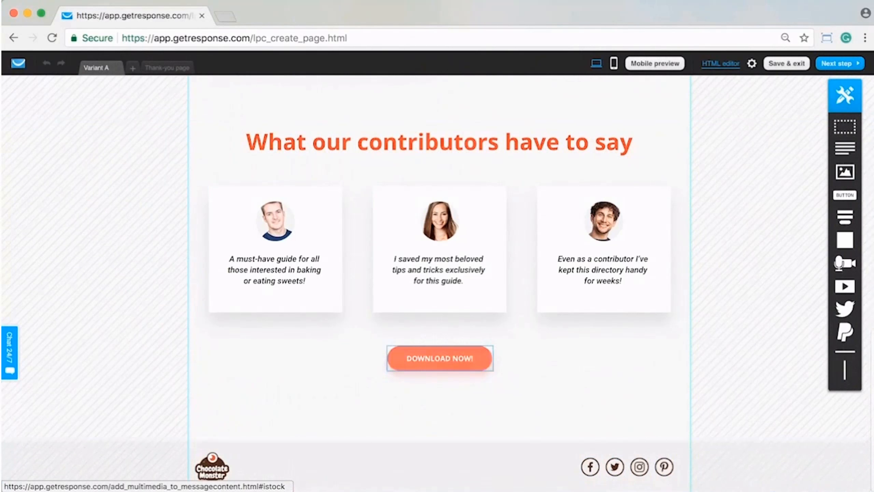
{"action": "scroll", "coordinate": [437, 276], "scroll_direction": "up", "scroll_amount": 17}
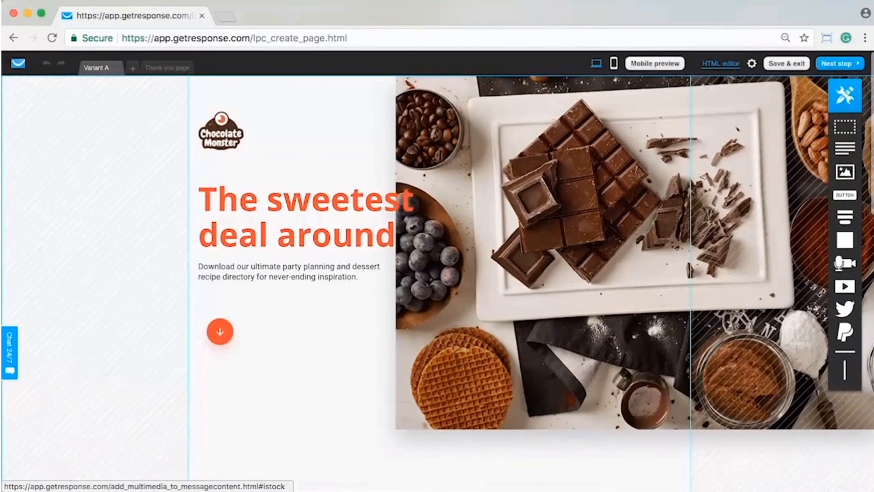
{"action": "scroll", "coordinate": [438, 276], "scroll_direction": "down", "scroll_amount": 8}
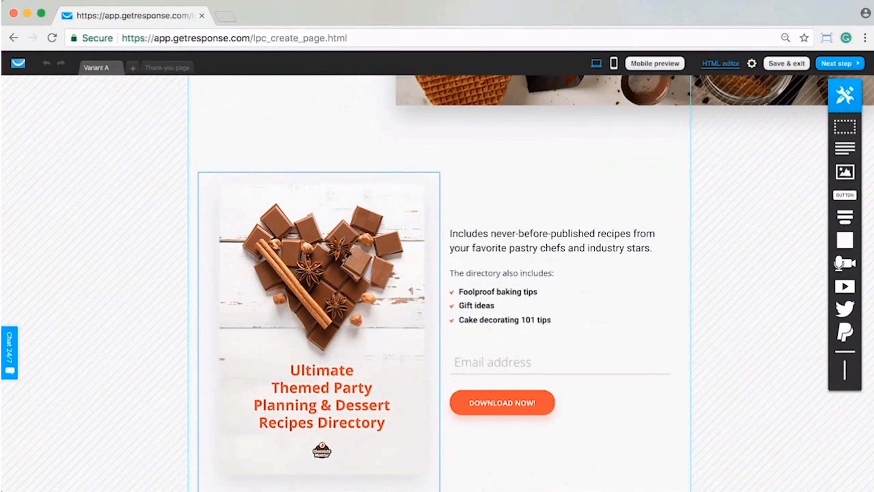
{"action": "scroll", "coordinate": [437, 283], "scroll_direction": "down", "scroll_amount": 10}
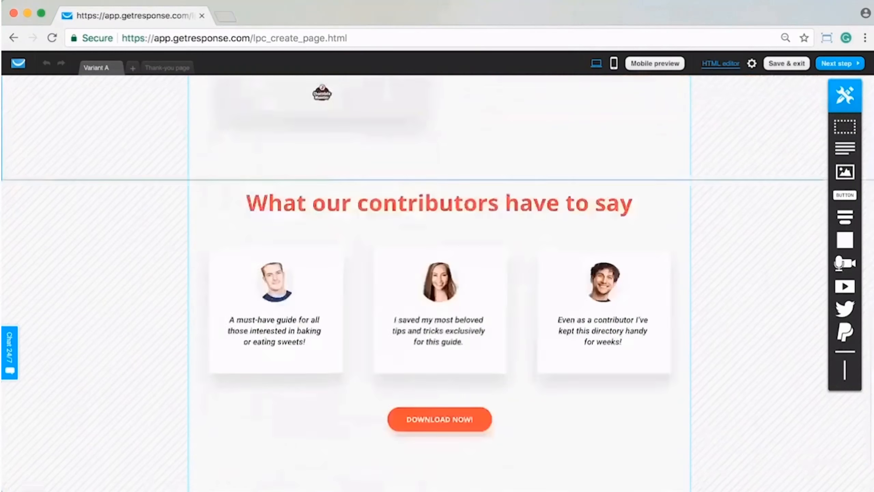
{"action": "scroll", "coordinate": [437, 282], "scroll_direction": "up", "scroll_amount": 15}
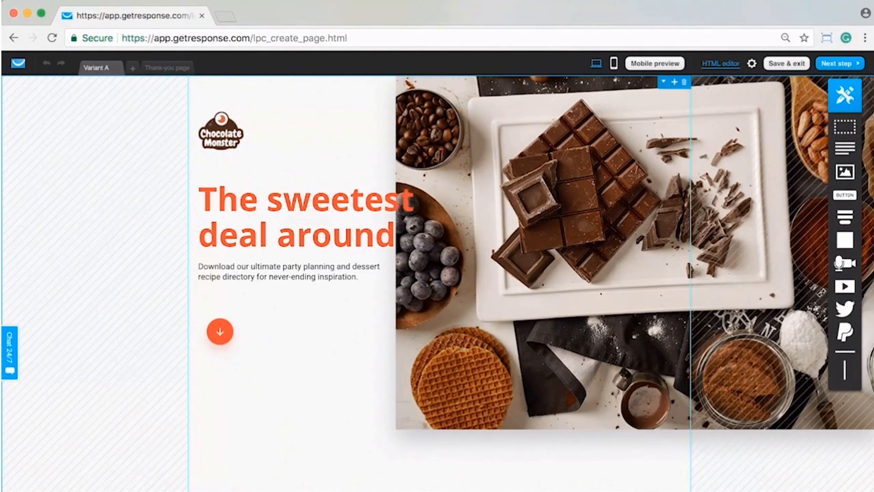
Step: Scale down the hero section's background image slightly and align it to the middle right of the section
{"action": "double_click", "coordinate": [133, 214]}
{"action": "mouse_move", "coordinate": [182, 179]}
{"action": "left_mouse_down"}
{"action": "mouse_move", "coordinate": [168, 179]}
{"action": "mouse_move", "coordinate": [178, 178]}
{"action": "left_mouse_up"}
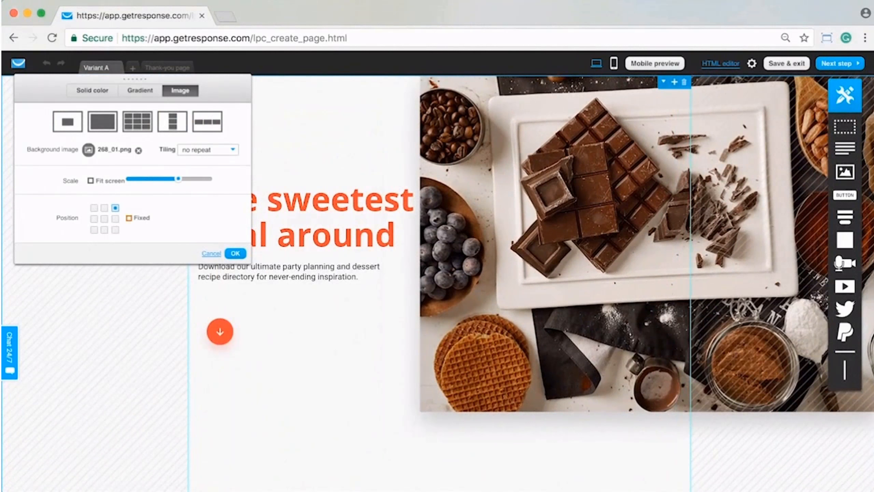
{"action": "left_click", "coordinate": [116, 230]}
{"action": "left_click", "coordinate": [115, 218]}
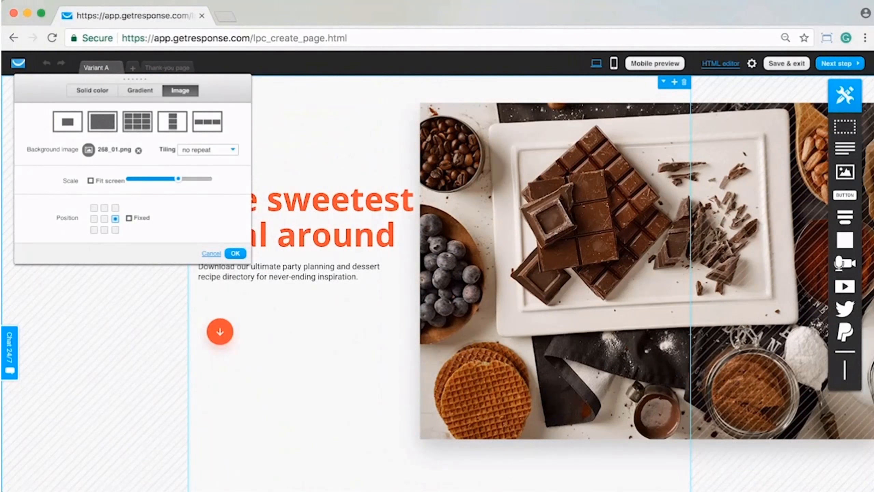
{"action": "left_click", "coordinate": [235, 253]}
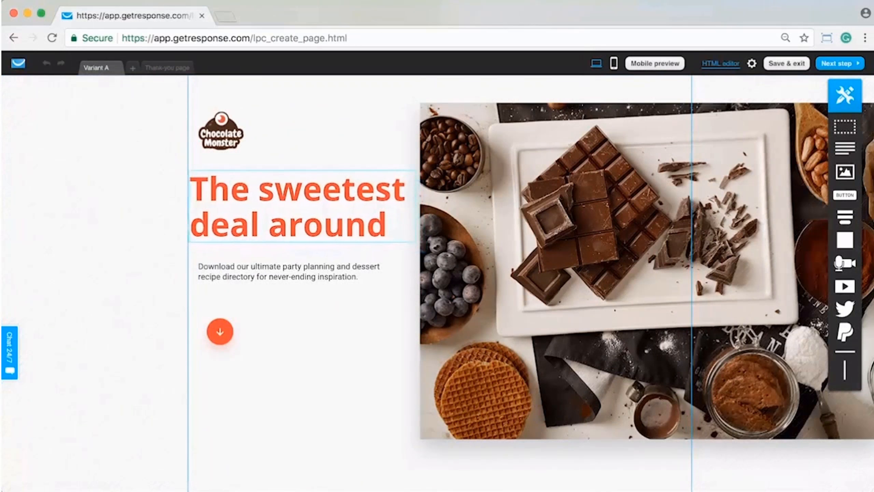
Step: Move the headline "The sweetest deal around" up and left, clear of the background image, and check the available fonts
{"action": "left_click_drag", "start_coordinate": [303, 206], "coordinate": [306, 207]}
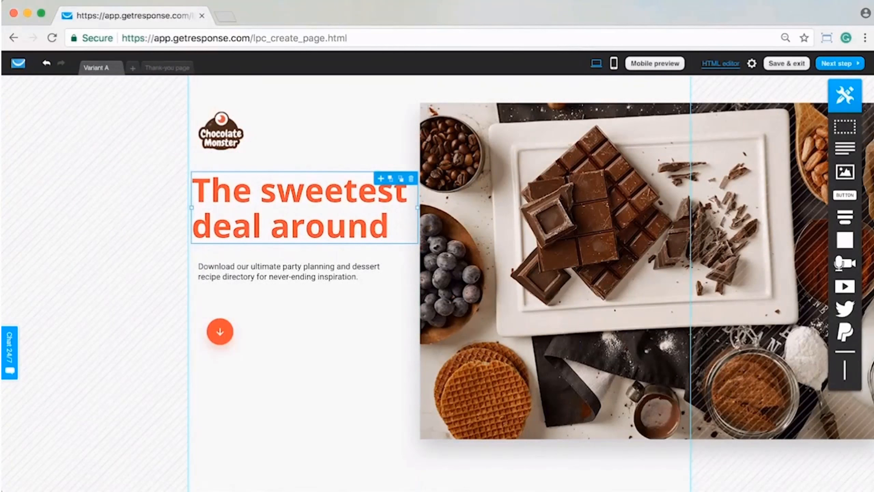
{"action": "double_click", "coordinate": [306, 208]}
{"action": "left_click", "coordinate": [187, 152]}
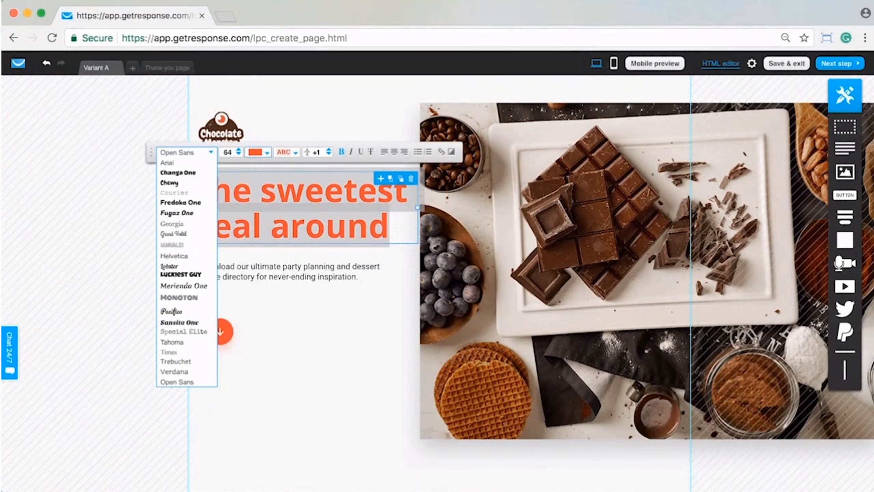
{"action": "left_click", "coordinate": [293, 310]}
Step: Browse the iStock and My Images galleries for a replacement logo and close them without choosing an image
{"action": "left_click", "coordinate": [221, 135]}
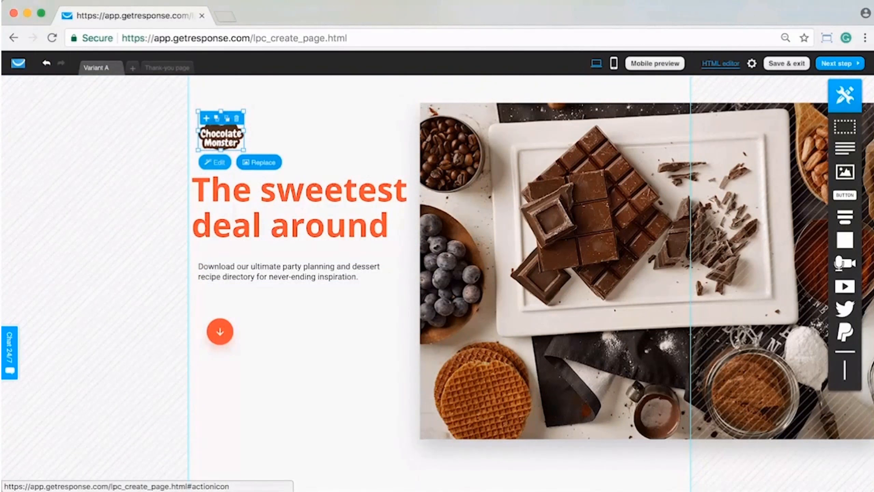
{"action": "left_click", "coordinate": [259, 162]}
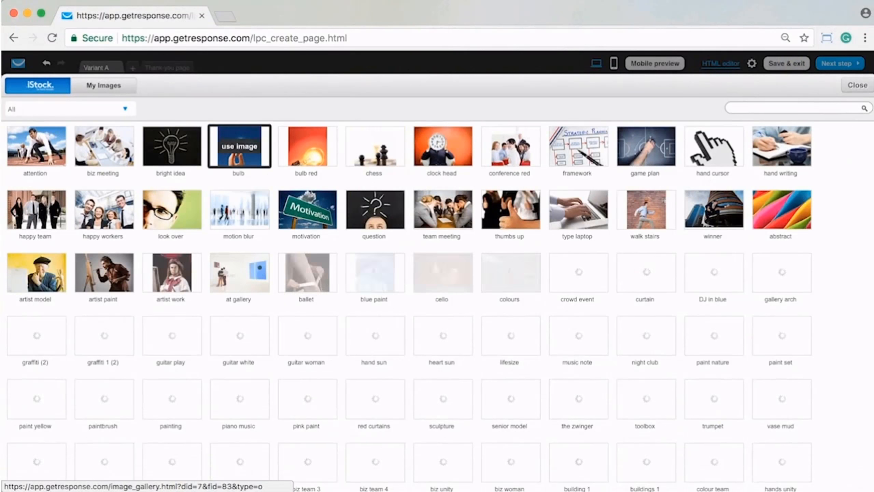
{"action": "left_click", "coordinate": [103, 85]}
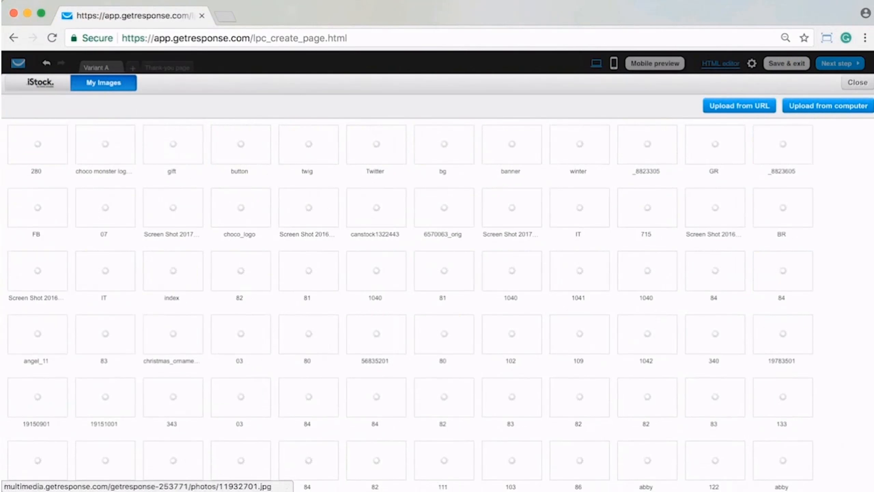
{"action": "left_click", "coordinate": [858, 83]}
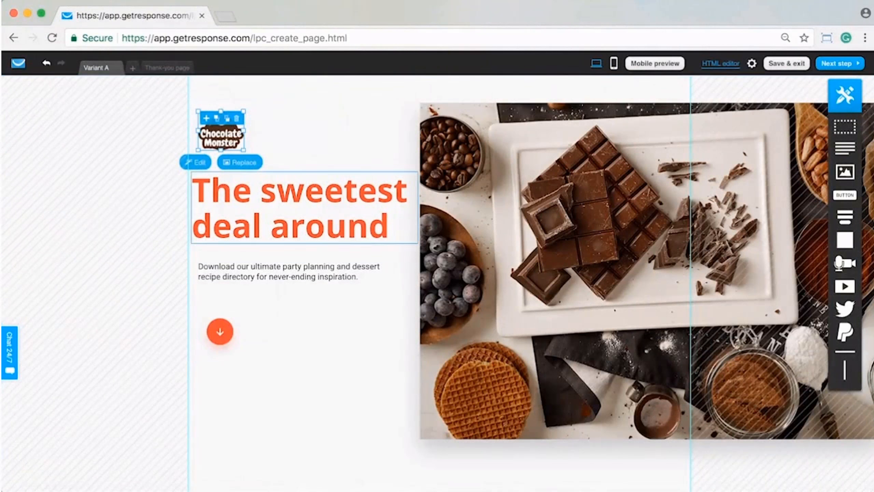
{"action": "left_click", "coordinate": [286, 139]}
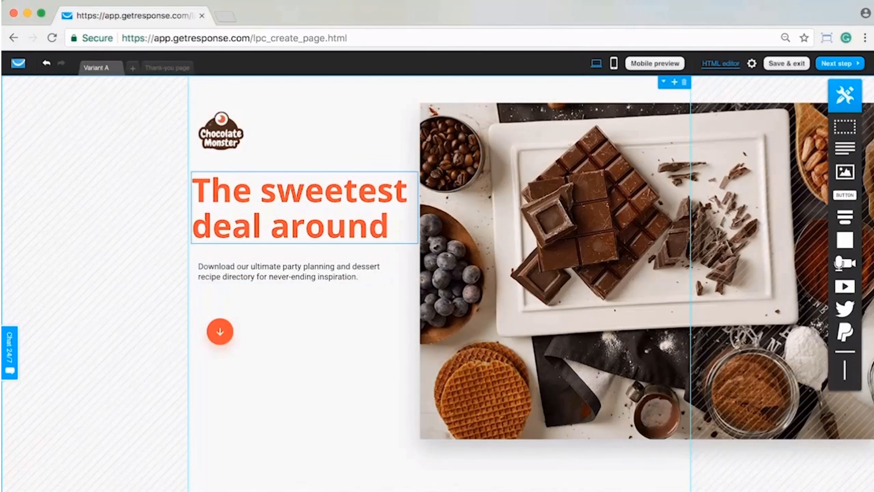
Step: Inspect the editing options of the headline, the description text and the arrow button in the hero section
{"action": "left_click", "coordinate": [305, 208]}
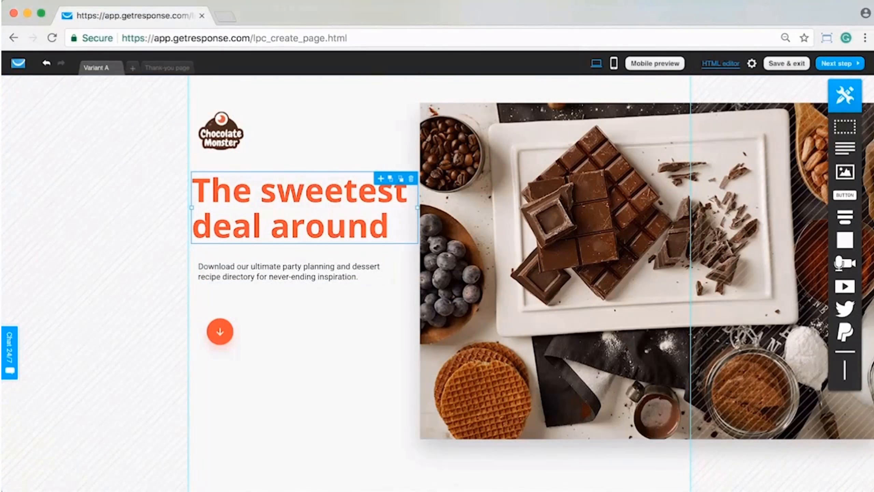
{"action": "double_click", "coordinate": [304, 208]}
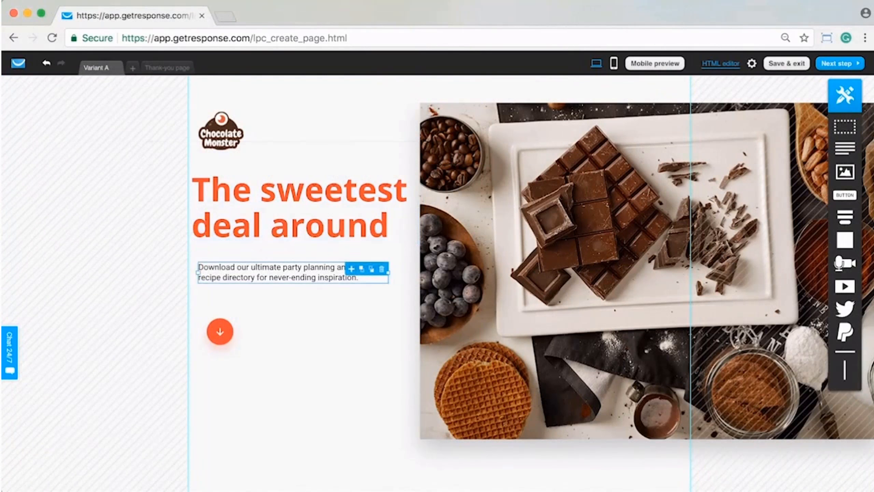
{"action": "double_click", "coordinate": [277, 272]}
{"action": "left_click", "coordinate": [220, 336]}
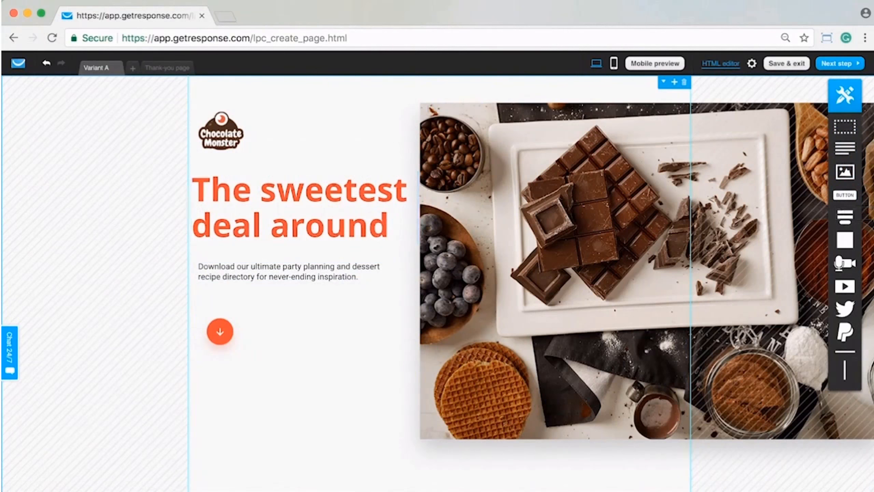
Step: Shorten the download form section slightly by raising its lower edge above the "What our contributors have to say" heading
{"action": "scroll", "coordinate": [438, 283], "scroll_direction": "down", "scroll_amount": 5}
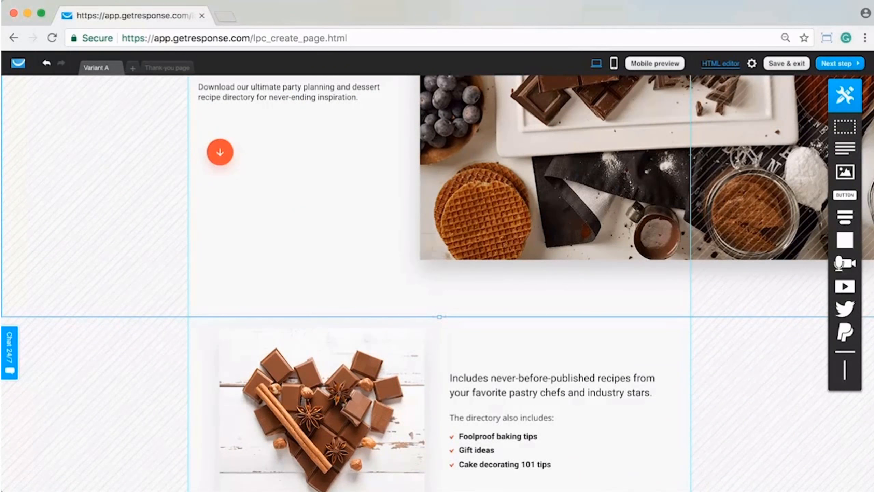
{"action": "scroll", "coordinate": [437, 282], "scroll_direction": "up", "scroll_amount": 5}
{"action": "scroll", "coordinate": [438, 283], "scroll_direction": "down", "scroll_amount": 14}
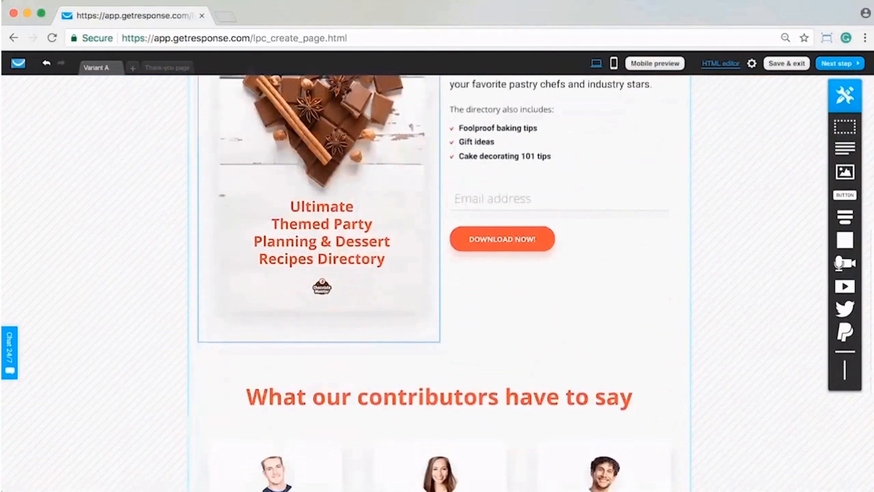
{"action": "scroll", "coordinate": [438, 282], "scroll_direction": "down", "scroll_amount": 5}
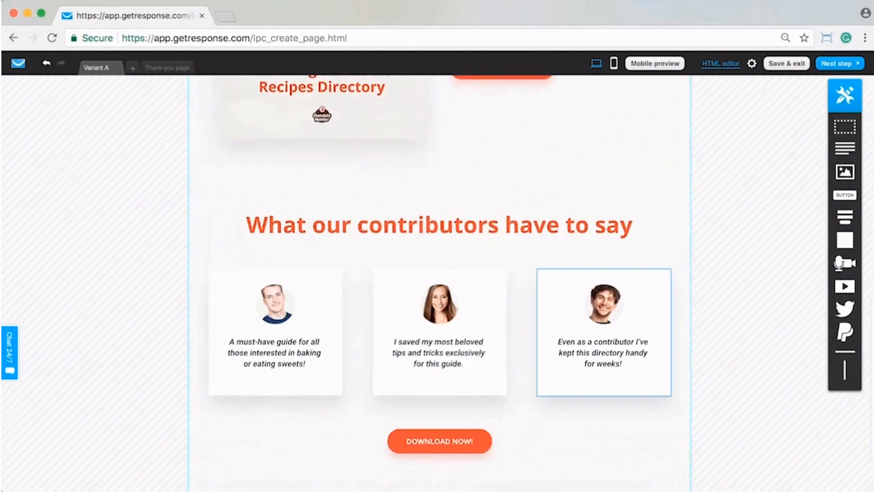
{"action": "scroll", "coordinate": [604, 331], "scroll_direction": "down", "scroll_amount": 2}
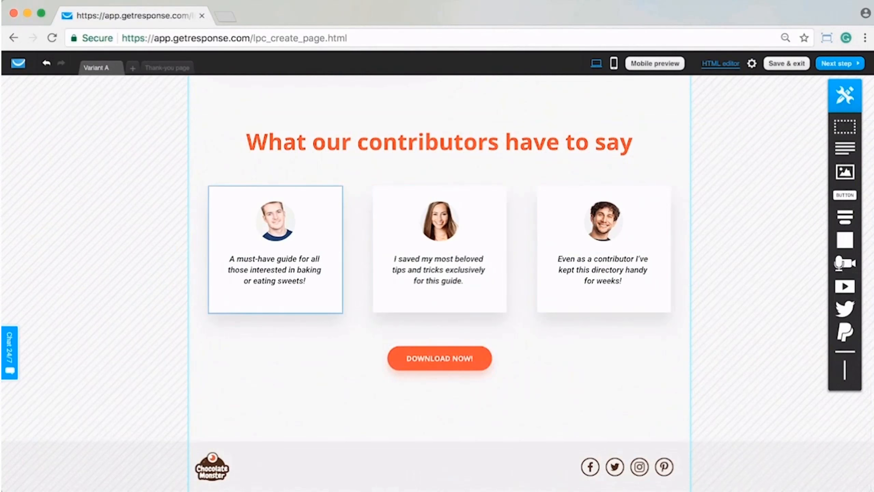
{"action": "scroll", "coordinate": [275, 248], "scroll_direction": "up", "scroll_amount": 4}
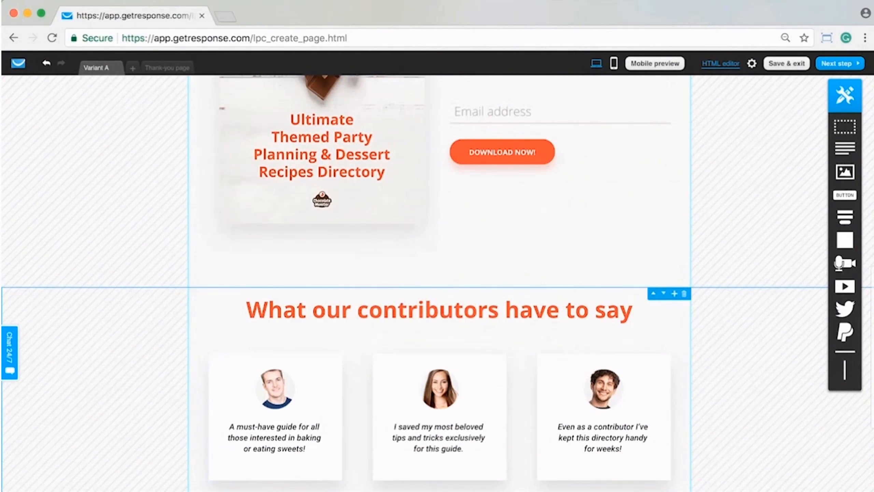
{"action": "left_click_drag", "start_coordinate": [438, 289], "coordinate": [441, 269]}
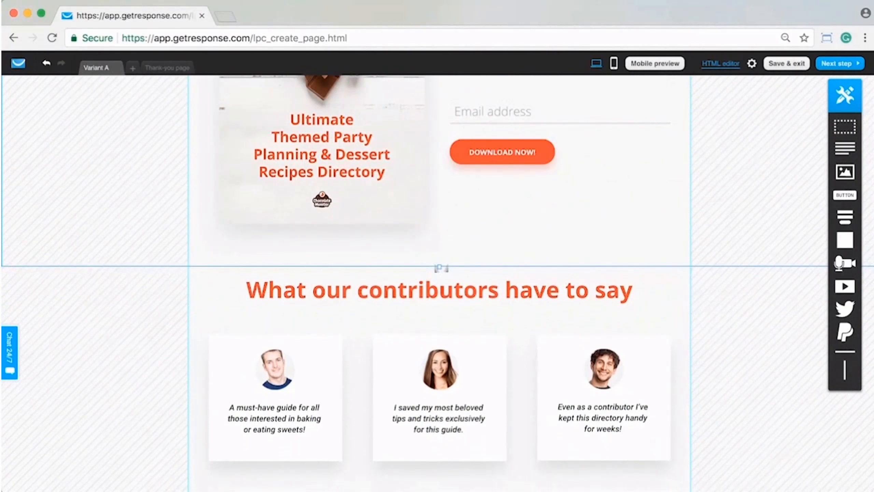
Step: Lengthen the download form section by lowering its bottom edge, moving the "What our contributors have to say" heading further down
{"action": "scroll", "coordinate": [440, 269], "scroll_direction": "up", "scroll_amount": 4}
{"action": "scroll", "coordinate": [444, 262], "scroll_direction": "down", "scroll_amount": 4}
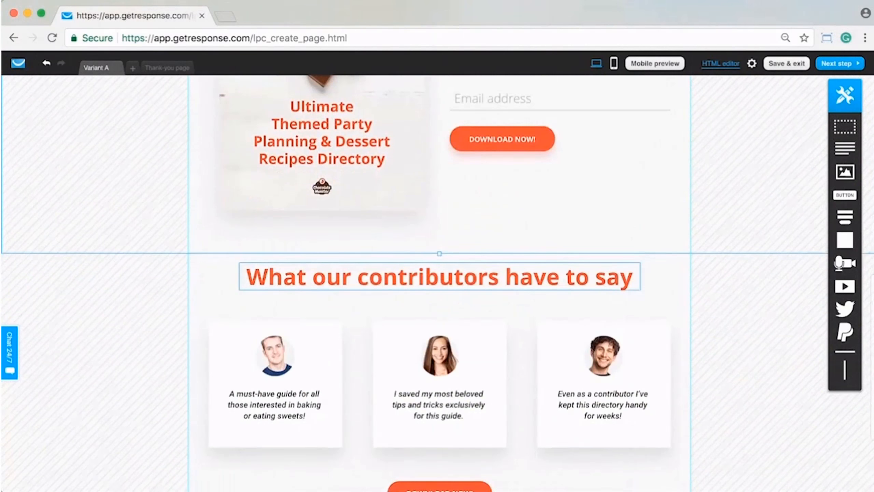
{"action": "scroll", "coordinate": [444, 262], "scroll_direction": "up", "scroll_amount": 2}
{"action": "left_click_drag", "start_coordinate": [439, 318], "coordinate": [440, 400]}
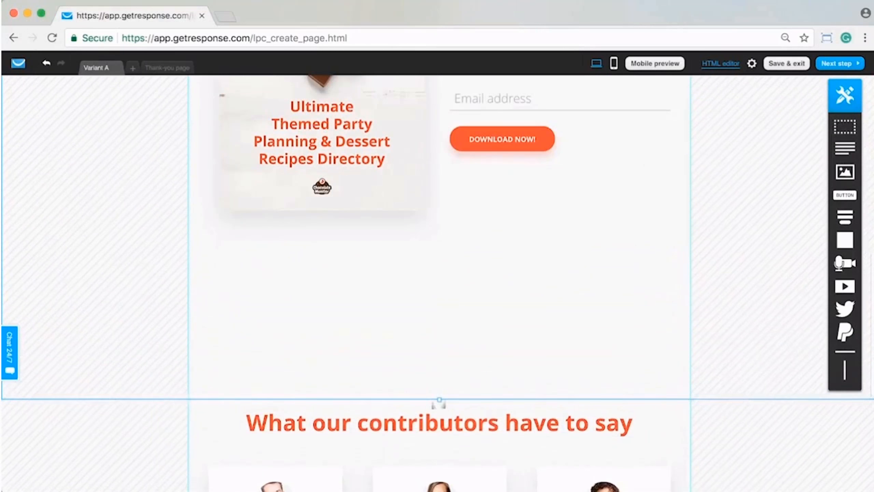
Step: Replace the email-only form below the bullet list with a new web form containing name and email fields
{"action": "scroll", "coordinate": [440, 399], "scroll_direction": "up", "scroll_amount": 2}
{"action": "left_click", "coordinate": [585, 210]}
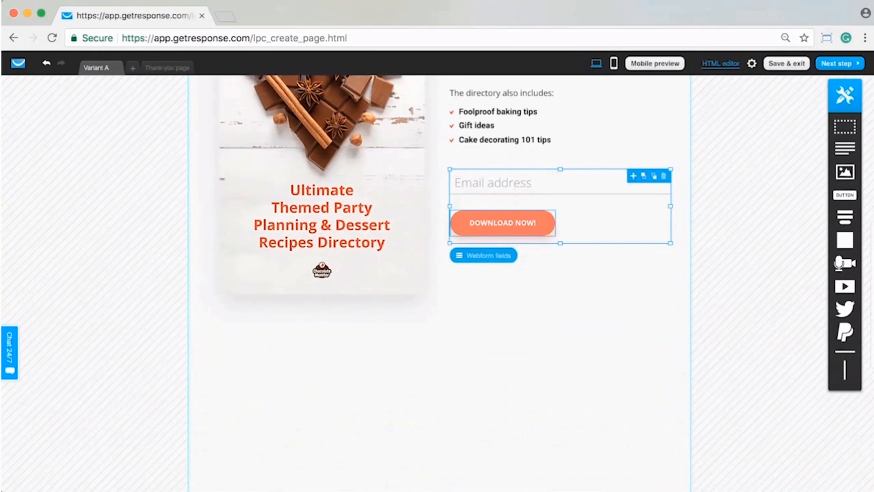
{"action": "left_click", "coordinate": [664, 176]}
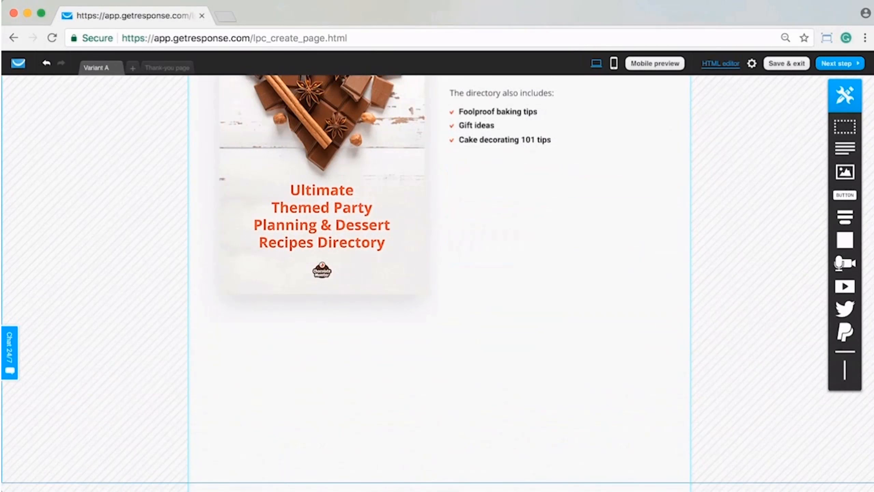
{"action": "left_click_drag", "start_coordinate": [845, 217], "coordinate": [523, 239]}
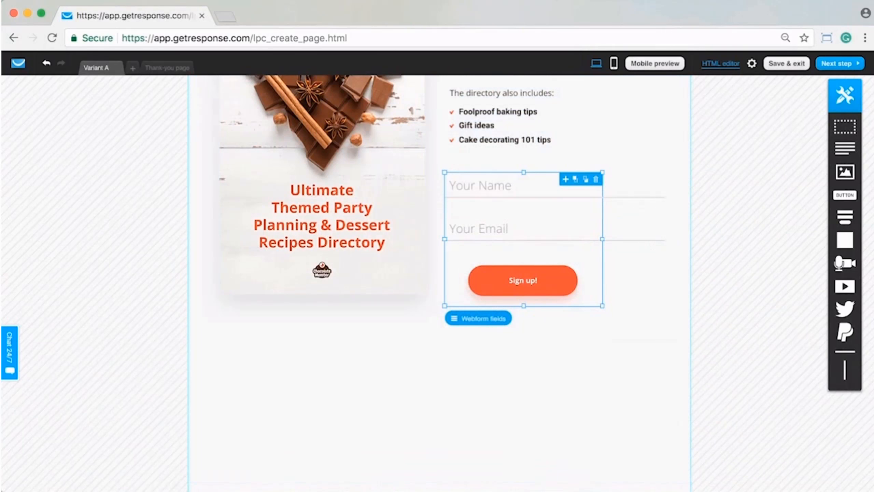
Step: Examine the list of predefined and custom fields available for the new web form
{"action": "left_click", "coordinate": [479, 318]}
{"action": "scroll", "coordinate": [648, 289], "scroll_direction": "down", "scroll_amount": 3}
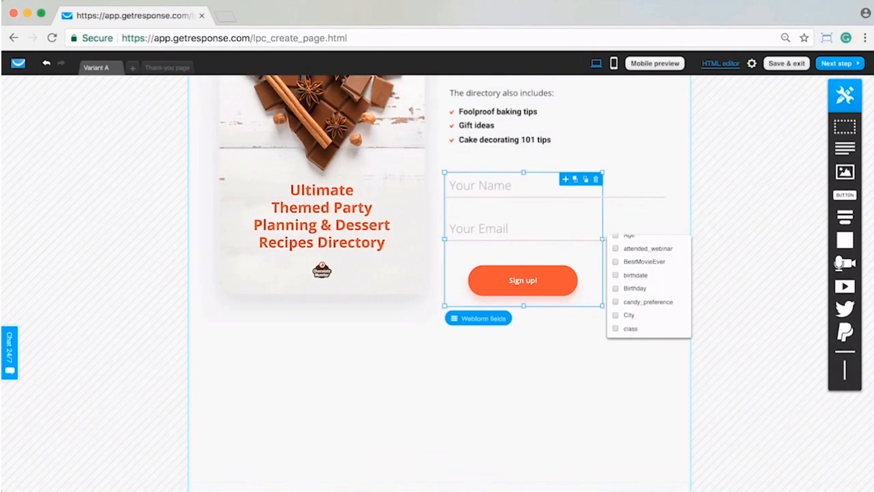
{"action": "scroll", "coordinate": [649, 289], "scroll_direction": "up", "scroll_amount": 5}
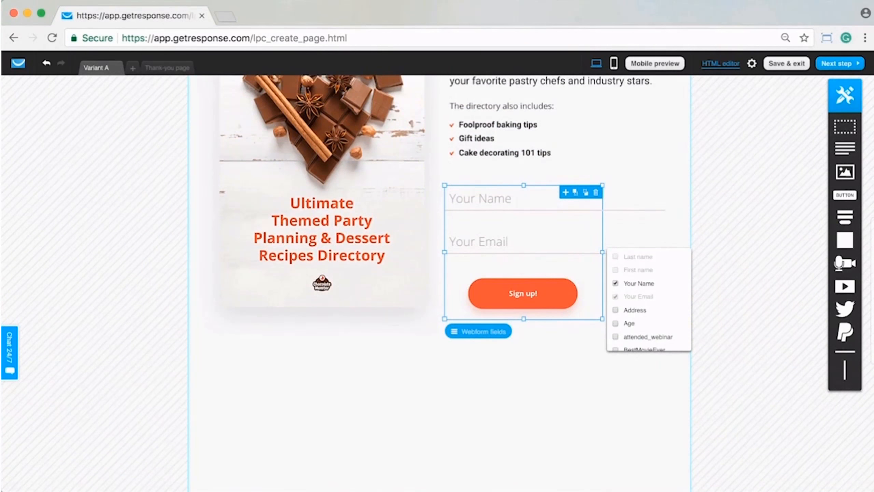
{"action": "scroll", "coordinate": [648, 299], "scroll_direction": "down", "scroll_amount": 8}
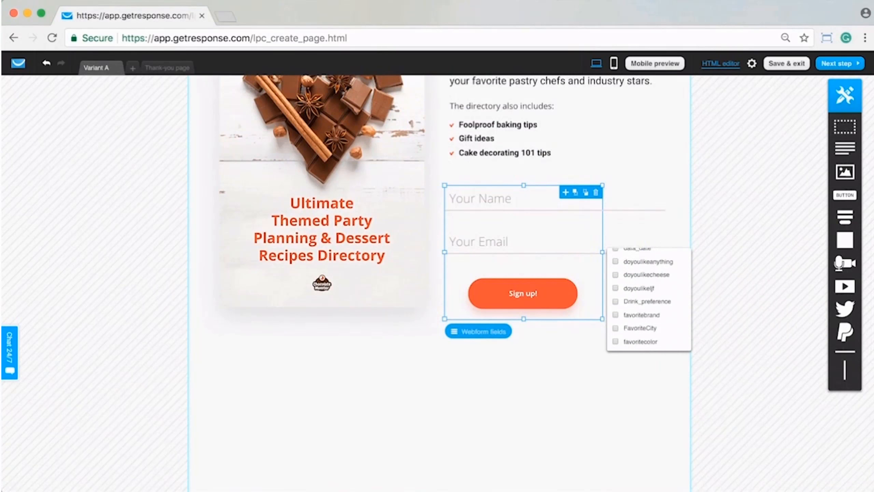
{"action": "scroll", "coordinate": [648, 299], "scroll_direction": "up", "scroll_amount": 10}
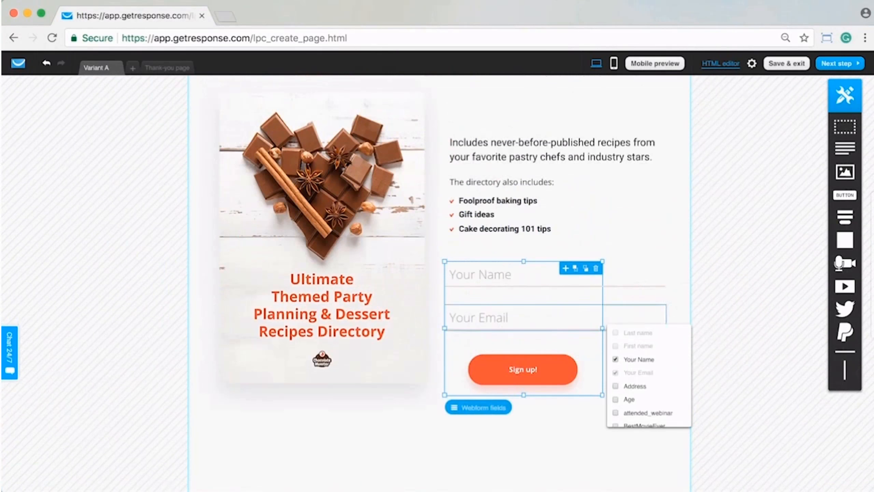
Step: Change the web form's placeholder texts to "Name" and "Email"
{"action": "left_click", "coordinate": [619, 275]}
{"action": "double_click", "coordinate": [479, 274]}
{"action": "left_click", "coordinate": [479, 275]}
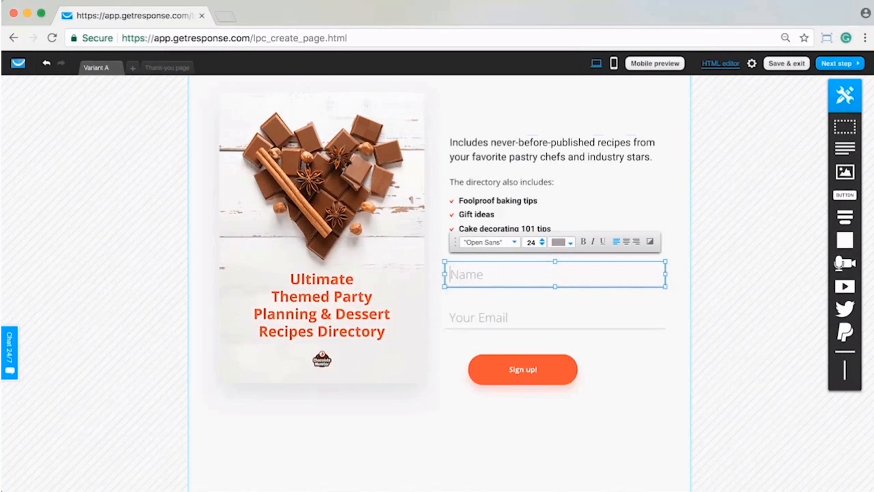
{"action": "left_click", "coordinate": [492, 317]}
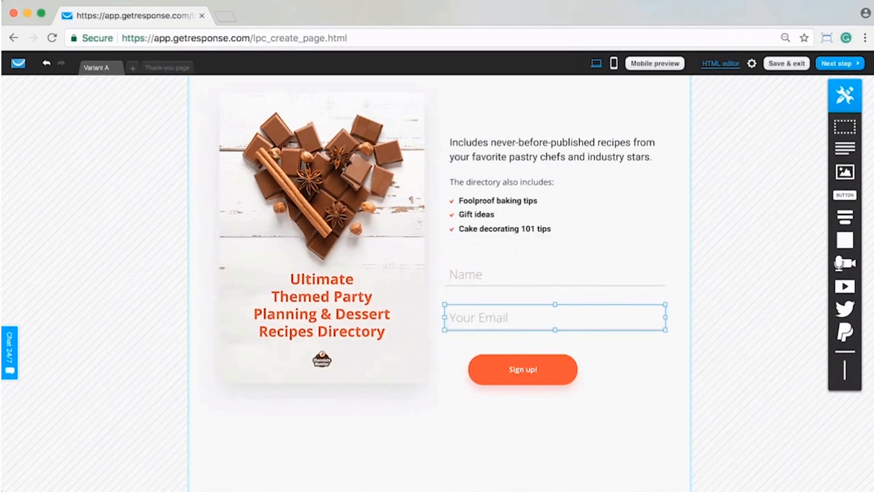
{"action": "double_click", "coordinate": [479, 317]}
{"action": "left_click", "coordinate": [479, 317]}
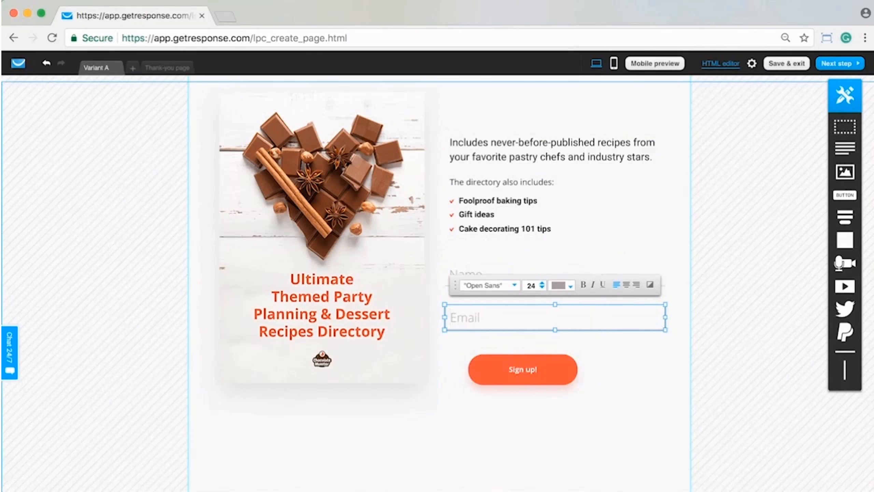
{"action": "left_click", "coordinate": [523, 418]}
Step: Relabel the form's "Sign up!" button as "Download now!" and set its font size to 20
{"action": "left_click", "coordinate": [522, 369]}
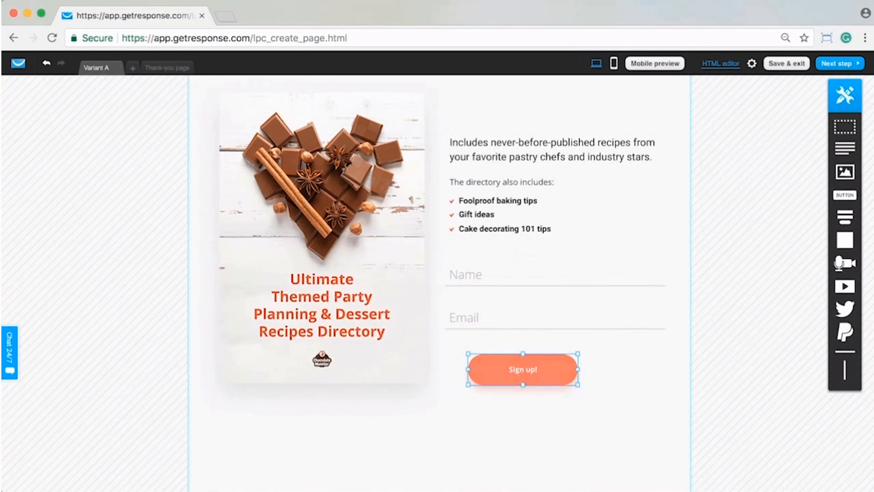
{"action": "double_click", "coordinate": [523, 369]}
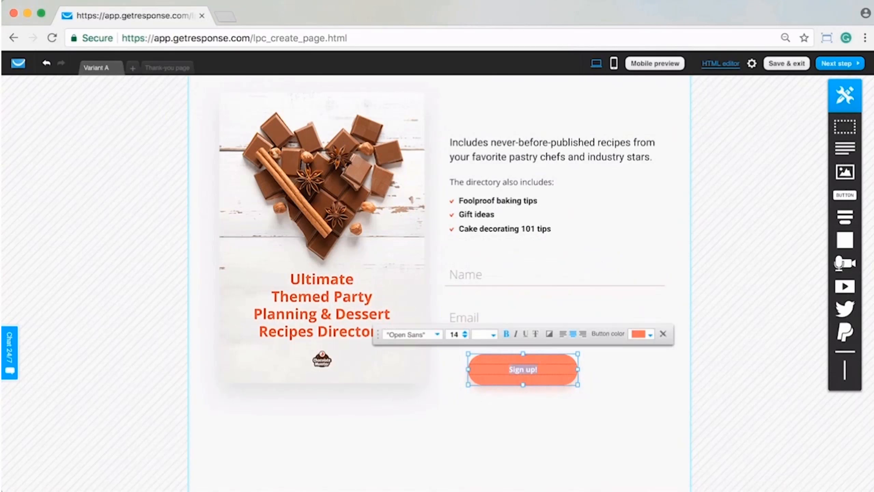
{"action": "type", "text": "Download now!"}
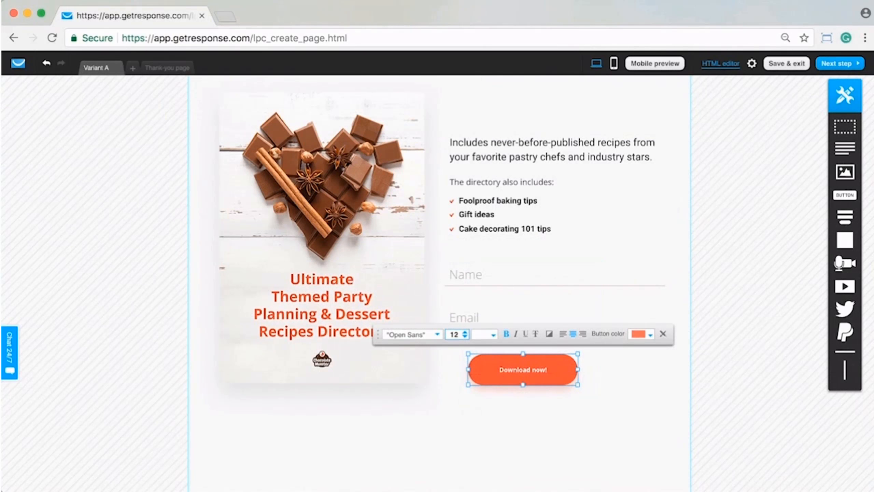
{"action": "left_click", "coordinate": [465, 332]}
{"action": "left_click", "coordinate": [465, 331]}
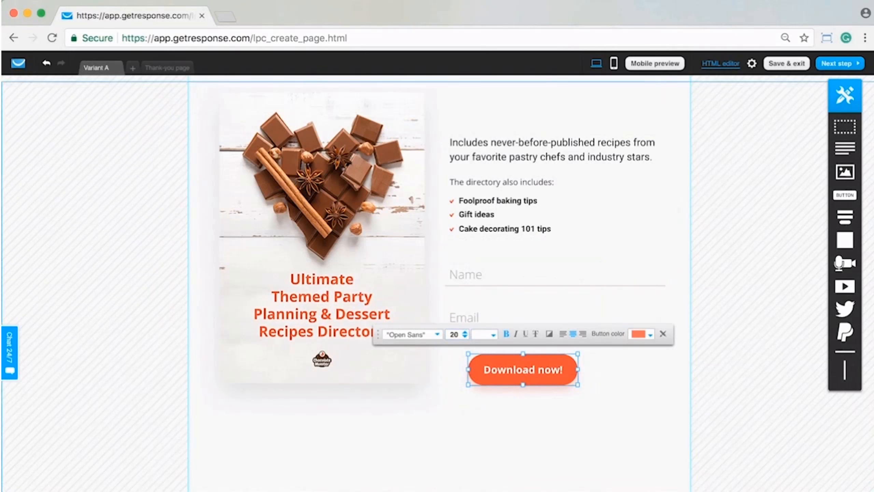
{"action": "left_click", "coordinate": [406, 435]}
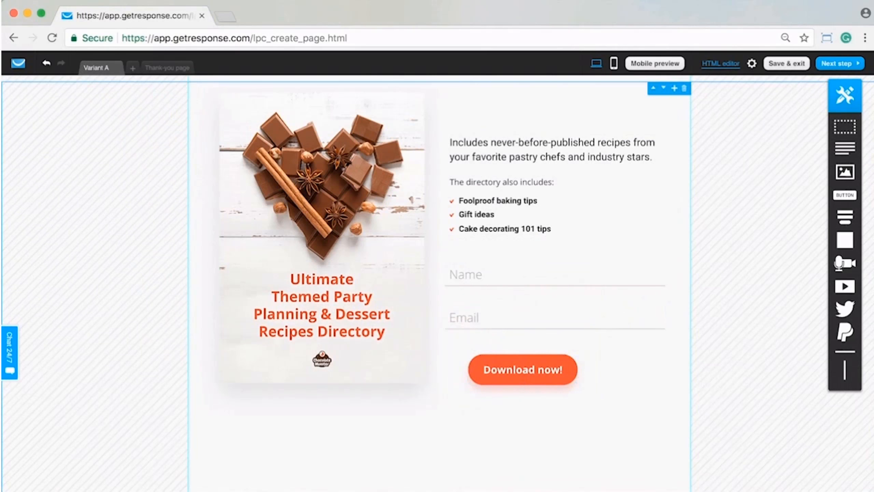
Step: Review the desktop page and its mobile version from the hero section down to the contributor testimonials
{"action": "scroll", "coordinate": [554, 281], "scroll_direction": "up", "scroll_amount": 1}
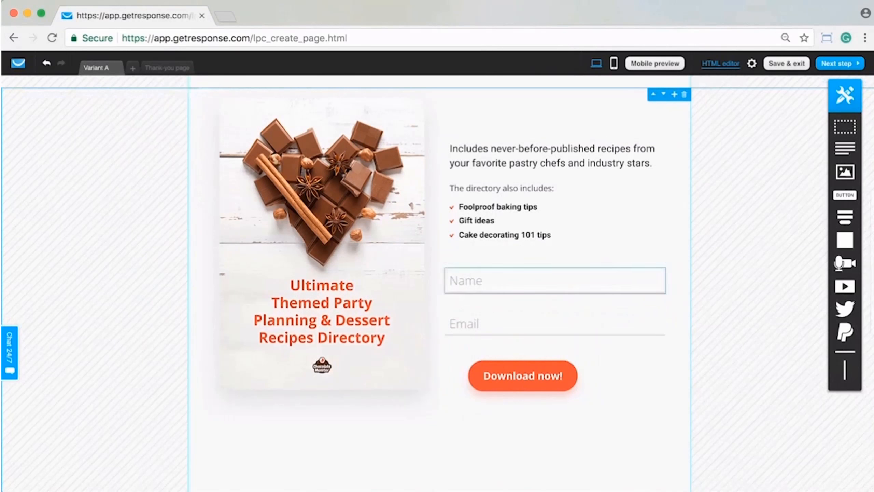
{"action": "scroll", "coordinate": [523, 348], "scroll_direction": "down", "scroll_amount": 12}
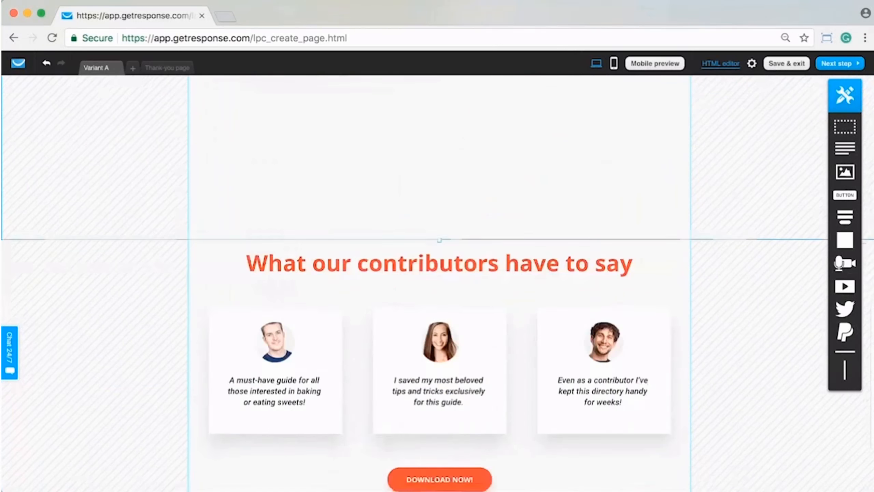
{"action": "scroll", "coordinate": [523, 348], "scroll_direction": "up", "scroll_amount": 20}
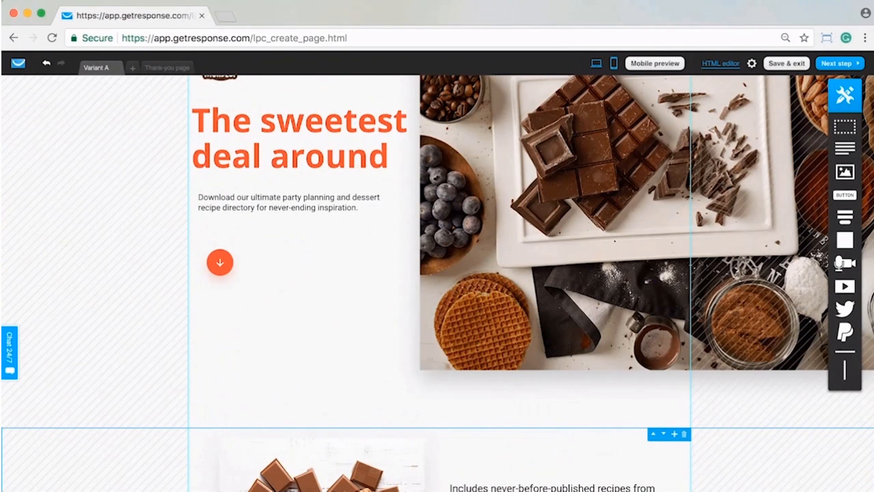
{"action": "scroll", "coordinate": [437, 275], "scroll_direction": "up", "scroll_amount": 3}
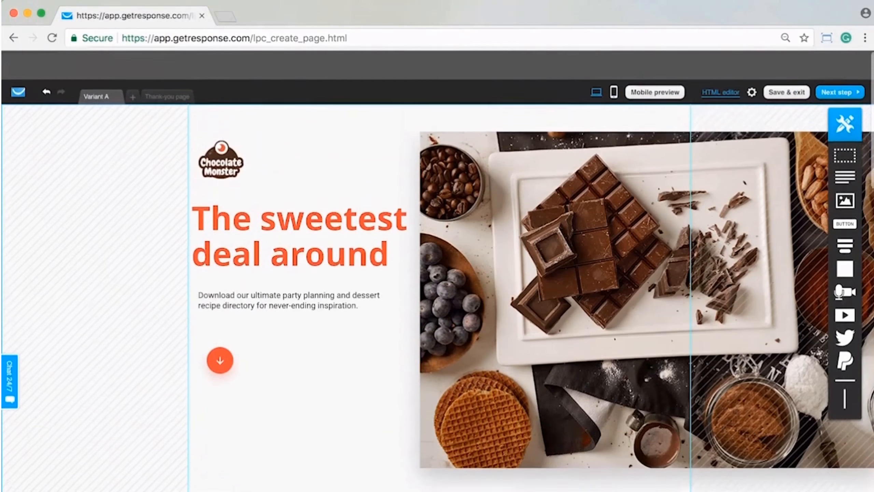
{"action": "left_click", "coordinate": [614, 63]}
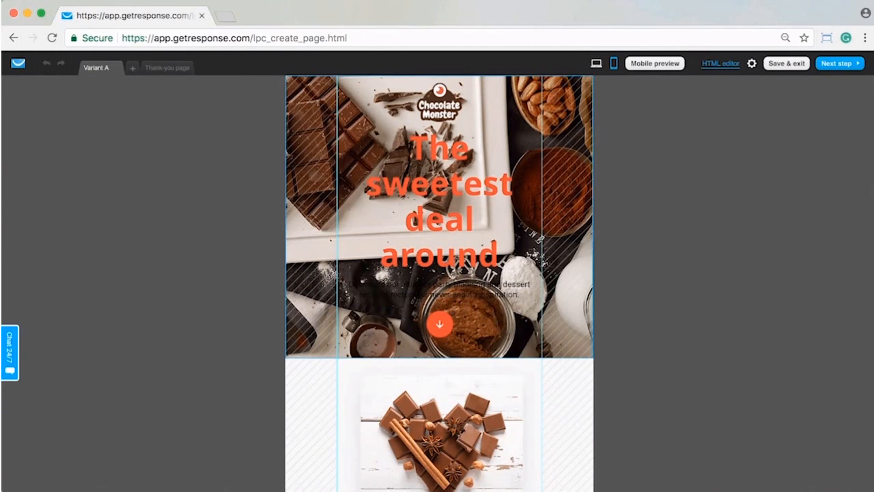
{"action": "scroll", "coordinate": [439, 261], "scroll_direction": "down", "scroll_amount": 15}
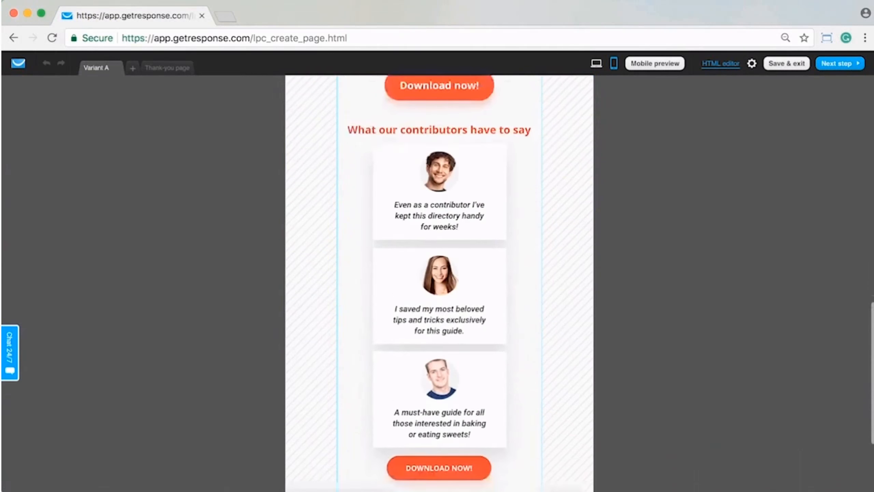
{"action": "scroll", "coordinate": [440, 276], "scroll_direction": "up", "scroll_amount": 6}
{"action": "scroll", "coordinate": [440, 283], "scroll_direction": "up", "scroll_amount": 1}
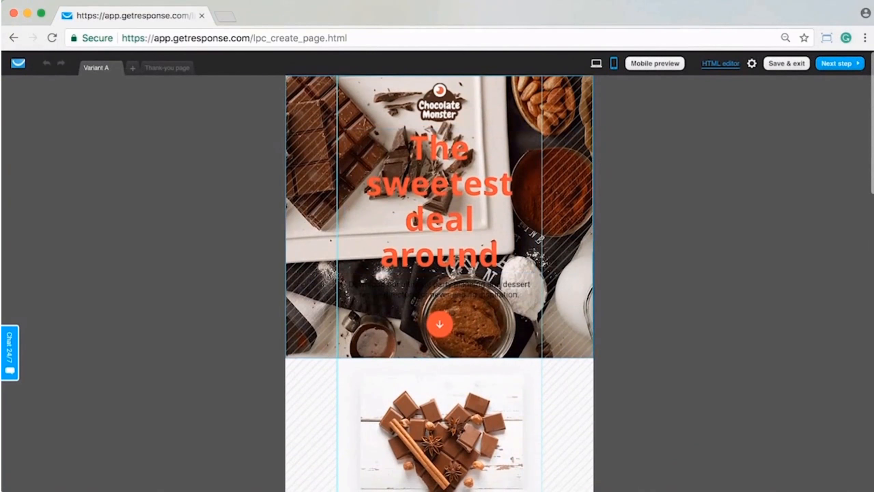
{"action": "left_click", "coordinate": [597, 64]}
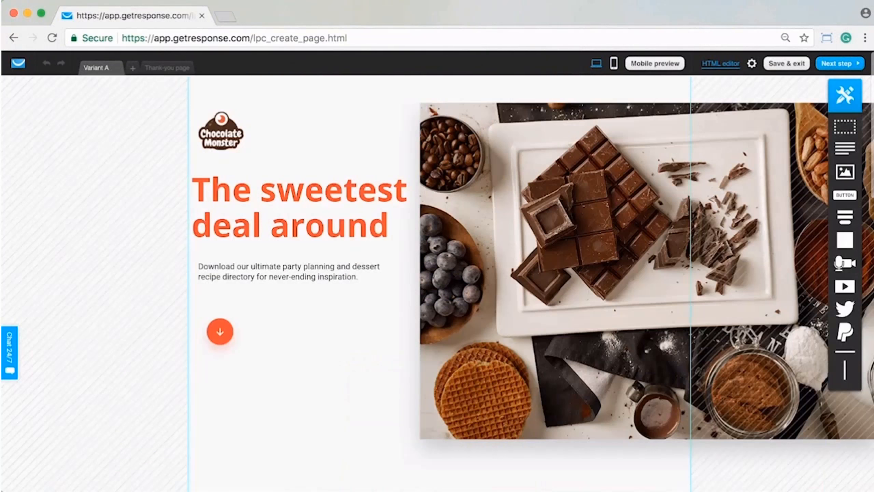
Step: In the mobile version, put a white background behind the hero description text
{"action": "left_click", "coordinate": [614, 64]}
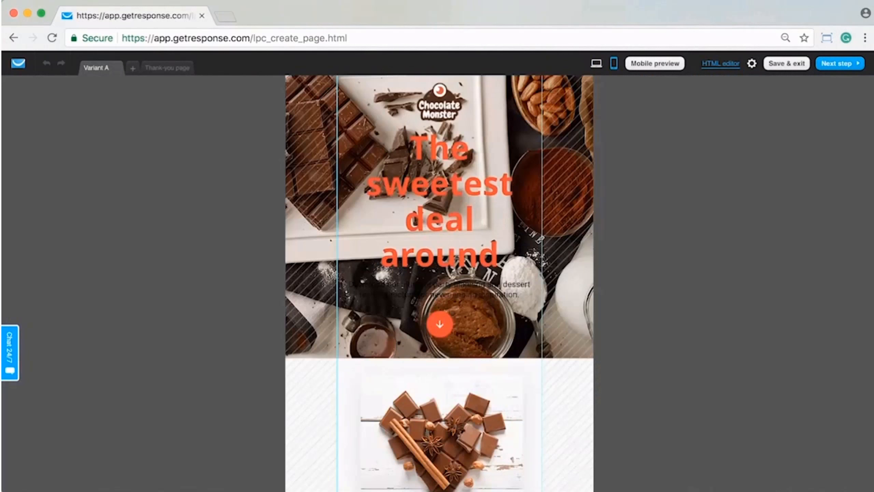
{"action": "double_click", "coordinate": [439, 290]}
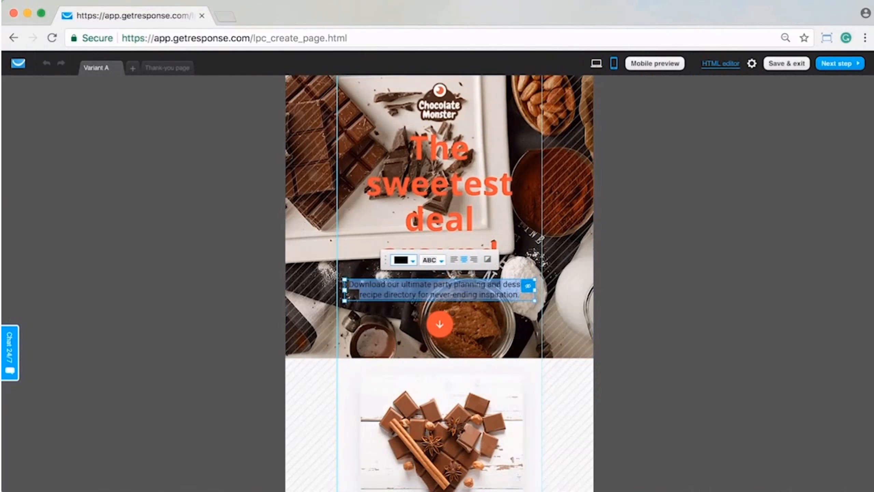
{"action": "left_click", "coordinate": [442, 261]}
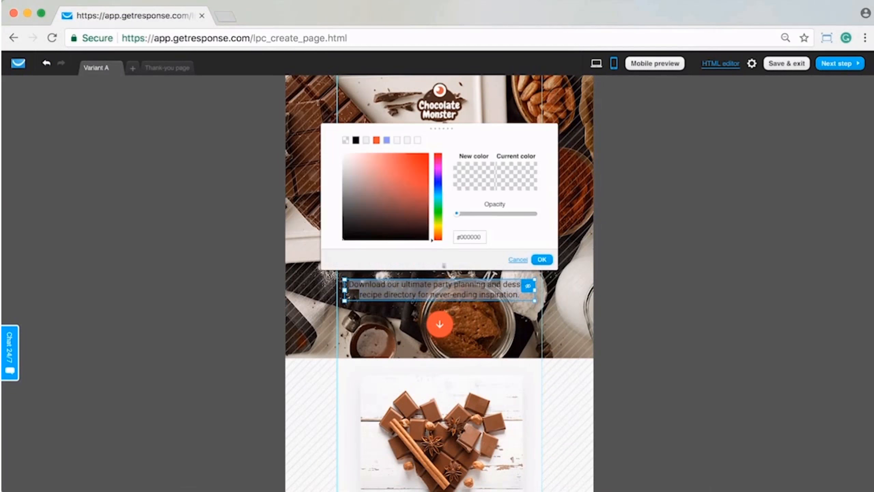
{"action": "left_click", "coordinate": [418, 140]}
{"action": "left_click", "coordinate": [542, 259]}
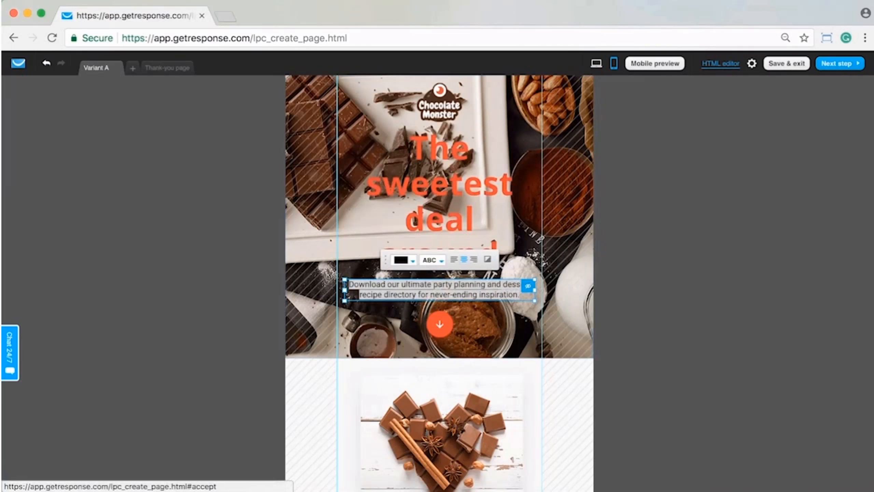
{"action": "left_click", "coordinate": [547, 320]}
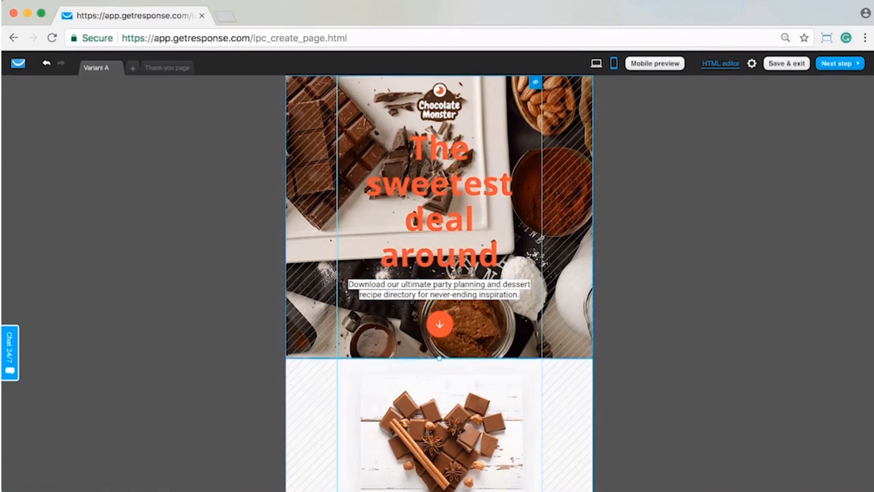
Step: Put a white background behind the mobile headline "The sweetest deal around" and check the result
{"action": "double_click", "coordinate": [439, 201]}
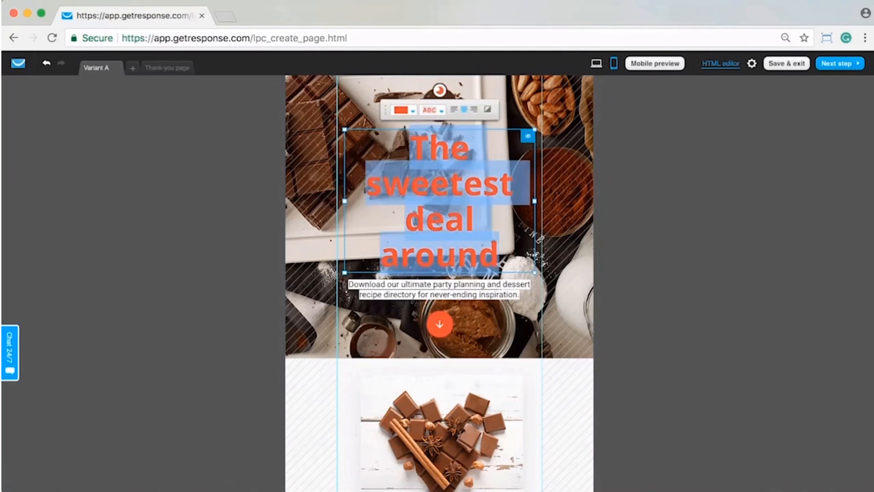
{"action": "left_click", "coordinate": [432, 110]}
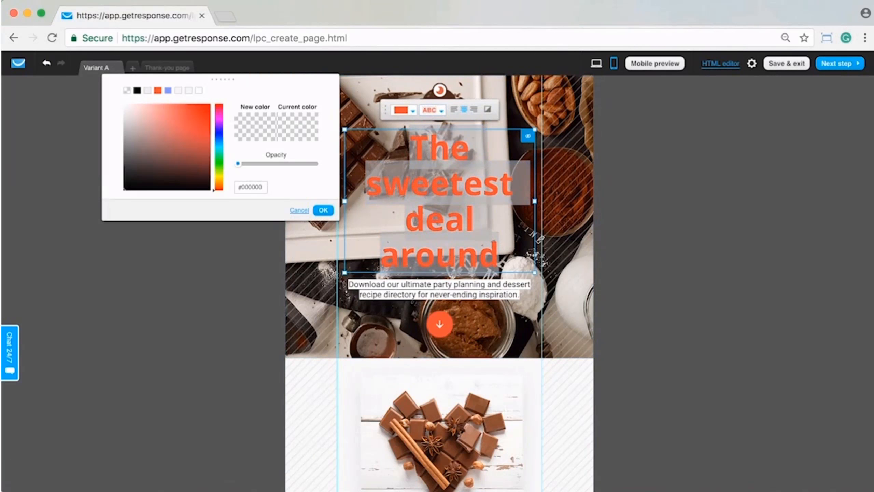
{"action": "left_click", "coordinate": [199, 90]}
{"action": "left_click", "coordinate": [323, 210]}
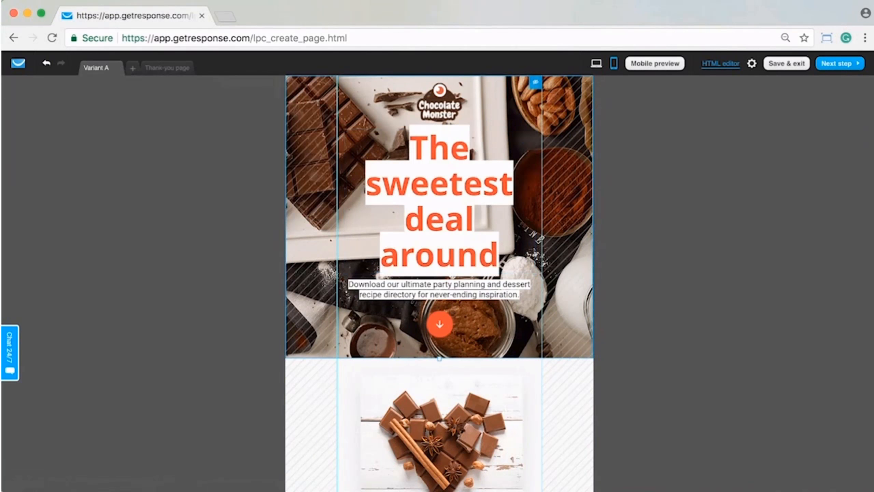
{"action": "scroll", "coordinate": [440, 282], "scroll_direction": "down", "scroll_amount": 15}
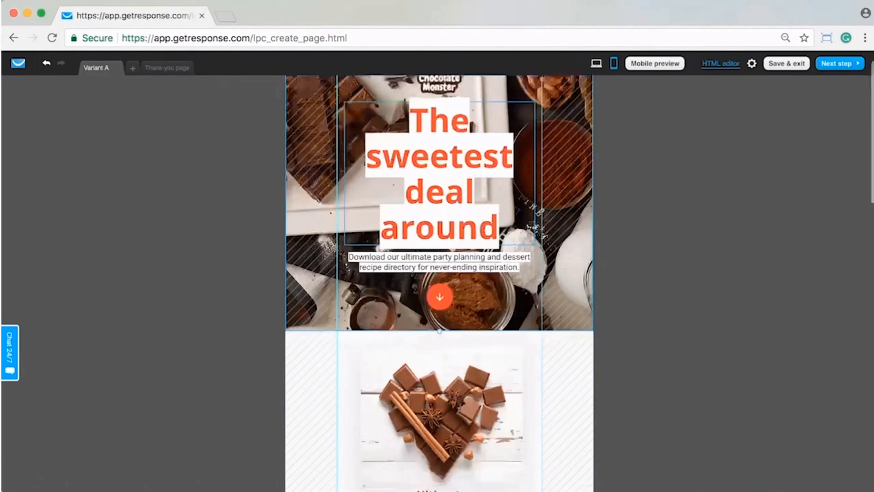
{"action": "scroll", "coordinate": [440, 283], "scroll_direction": "up", "scroll_amount": 15}
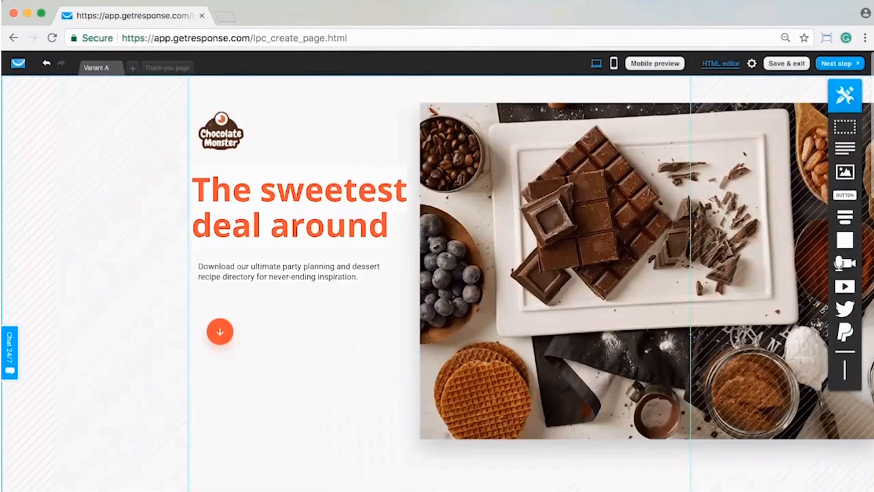
Step: Review the desktop landing page from the hero section through the download form to the contributor testimonials and footer
{"action": "scroll", "coordinate": [440, 276], "scroll_direction": "down", "scroll_amount": 15}
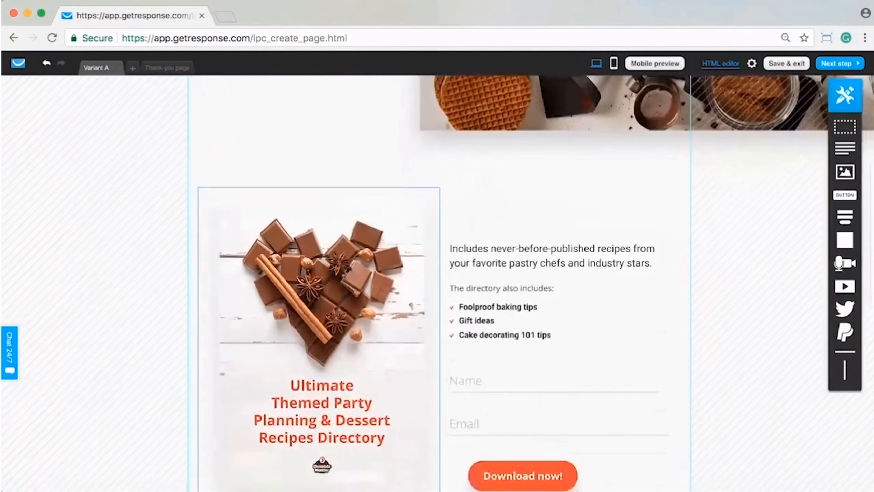
{"action": "scroll", "coordinate": [439, 282], "scroll_direction": "up", "scroll_amount": 15}
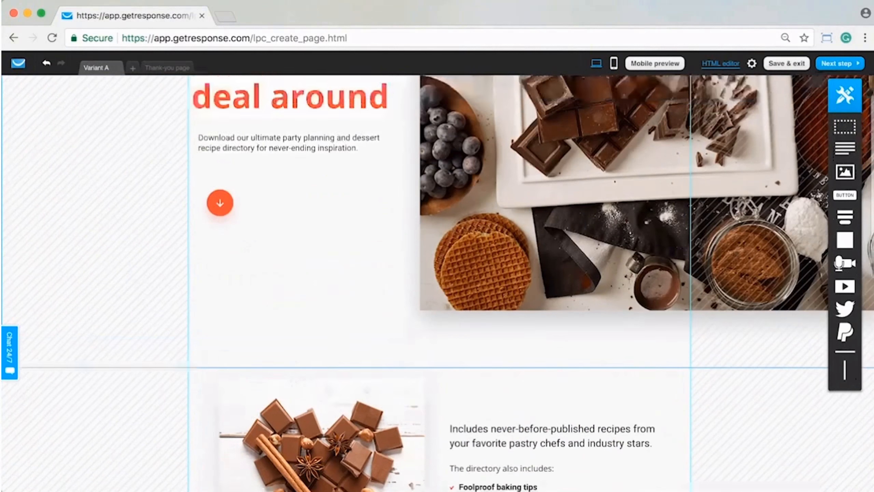
{"action": "scroll", "coordinate": [439, 283], "scroll_direction": "down", "scroll_amount": 6}
{"action": "scroll", "coordinate": [439, 283], "scroll_direction": "down", "scroll_amount": 2}
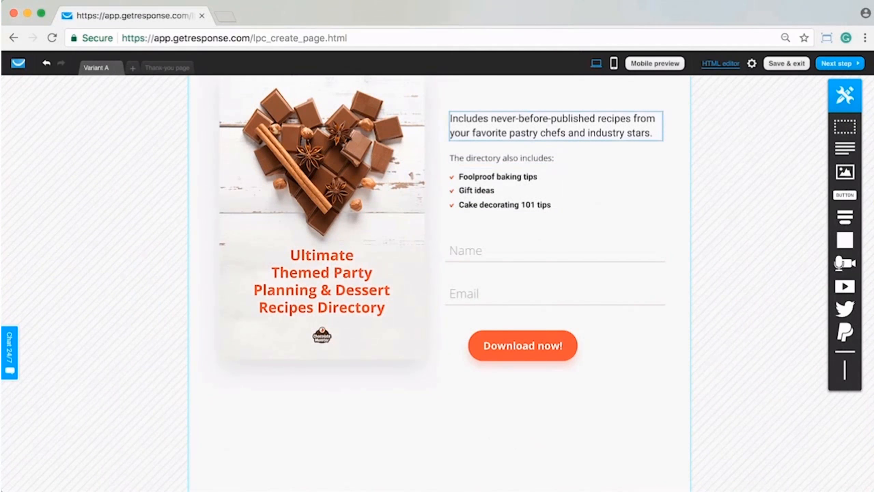
{"action": "scroll", "coordinate": [439, 282], "scroll_direction": "up", "scroll_amount": 12}
{"action": "scroll", "coordinate": [440, 282], "scroll_direction": "down", "scroll_amount": 20}
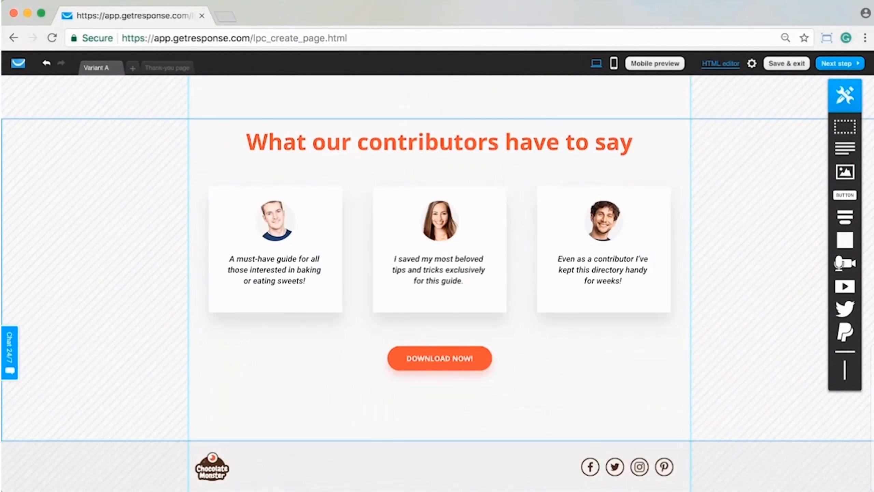
{"action": "scroll", "coordinate": [439, 426], "scroll_direction": "up", "scroll_amount": 2}
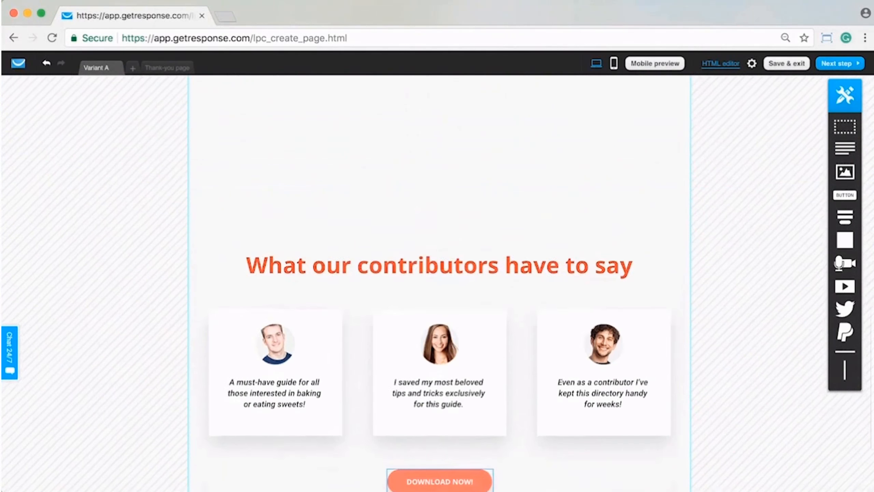
{"action": "scroll", "coordinate": [440, 426], "scroll_direction": "up", "scroll_amount": 8}
{"action": "scroll", "coordinate": [523, 272], "scroll_direction": "up", "scroll_amount": 6}
{"action": "scroll", "coordinate": [523, 272], "scroll_direction": "up", "scroll_amount": 5}
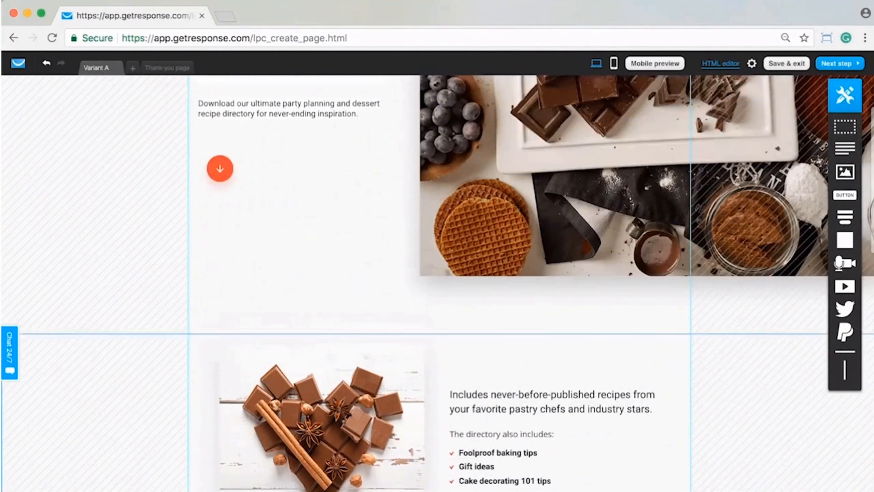
{"action": "scroll", "coordinate": [437, 271], "scroll_direction": "up", "scroll_amount": 5}
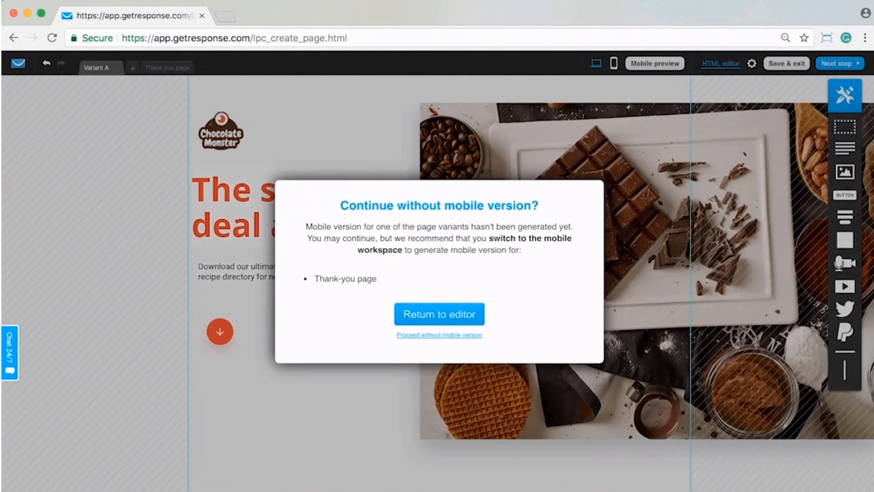
Step: Proceed without the thank-you page's mobile version and set the page title to "The Chocolate Monster Exclusive Recipe Directory"
{"action": "left_click", "coordinate": [439, 335]}
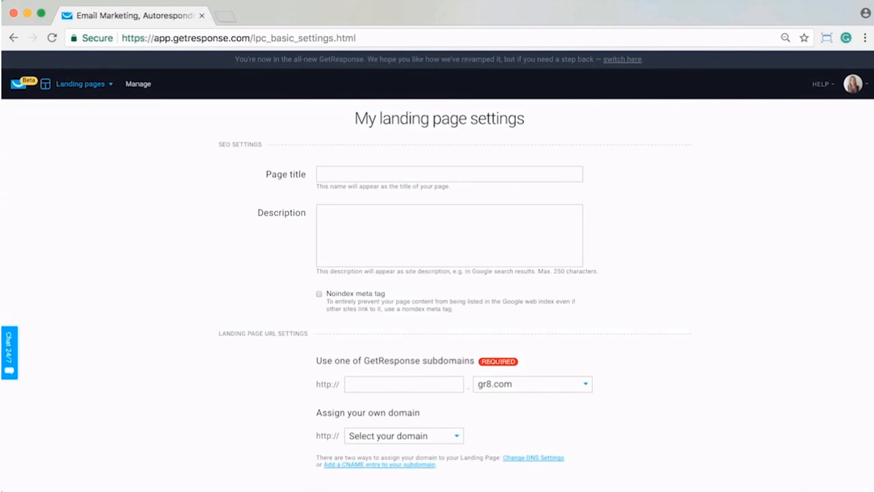
{"action": "left_click", "coordinate": [322, 174]}
{"action": "type", "text": "Th"}
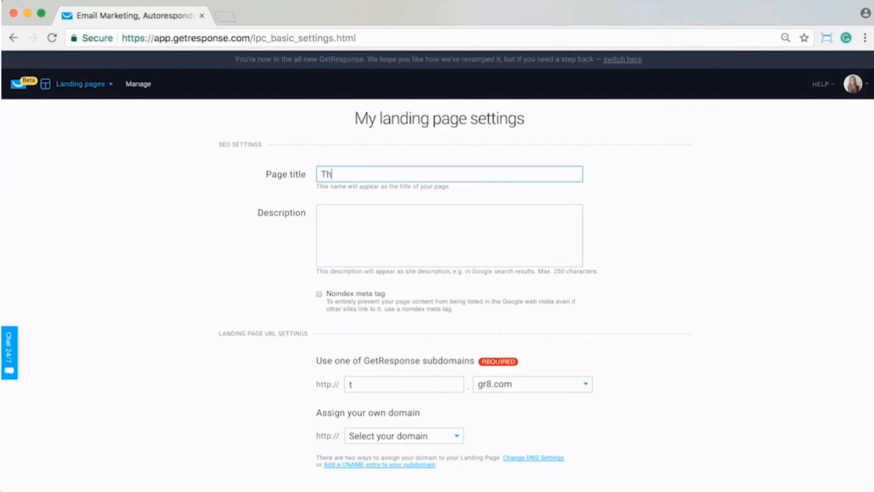
{"action": "type", "text": "e Chocolate Monster Exclusive "}
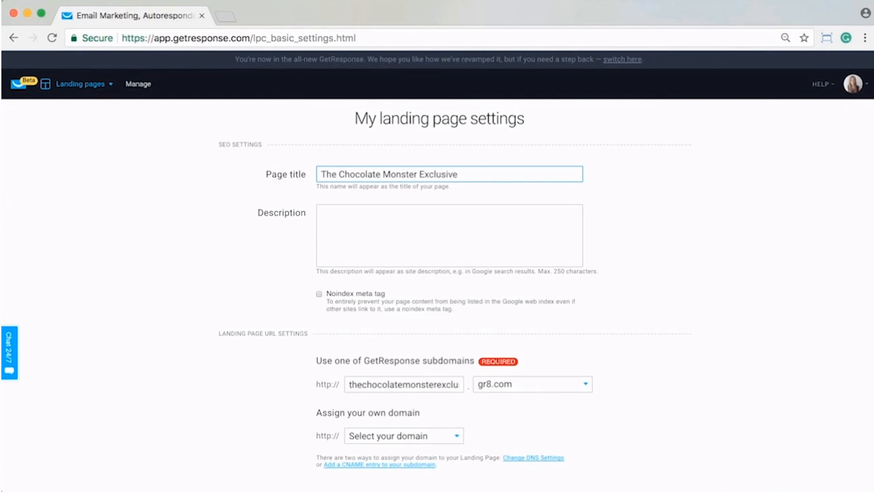
{"action": "type", "text": "Recipe Directory"}
Step: Set the page description to "Download the exclusive Chocolate Monster recipe directory today for never-before-seen tips and tricks!"
{"action": "key", "text": "Tab"}
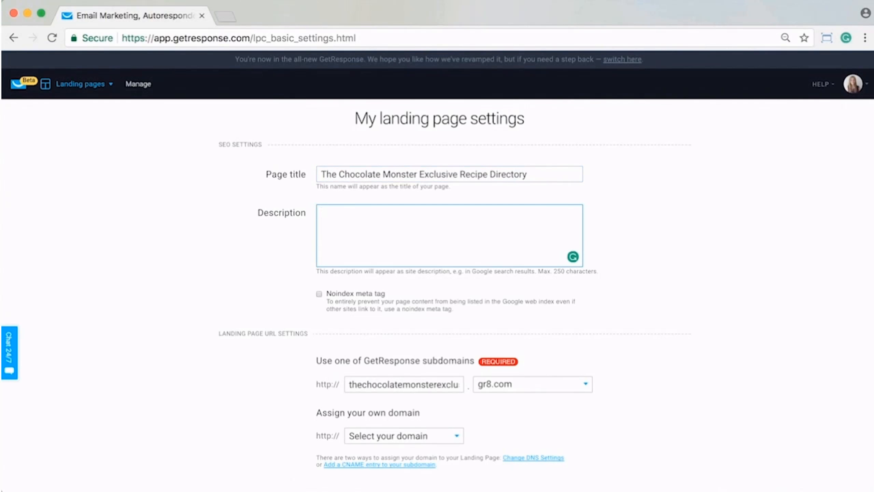
{"action": "type", "text": "Download theexclus"}
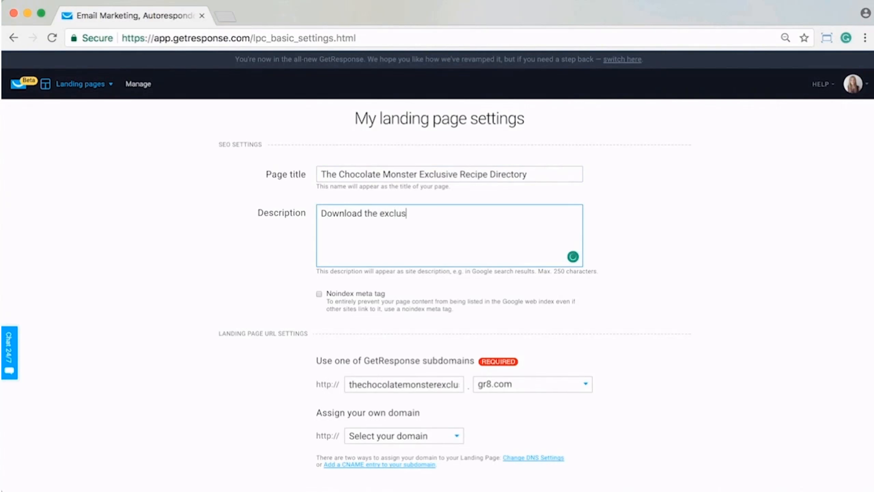
{"action": "type", "text": "ive Chocolate Mon"}
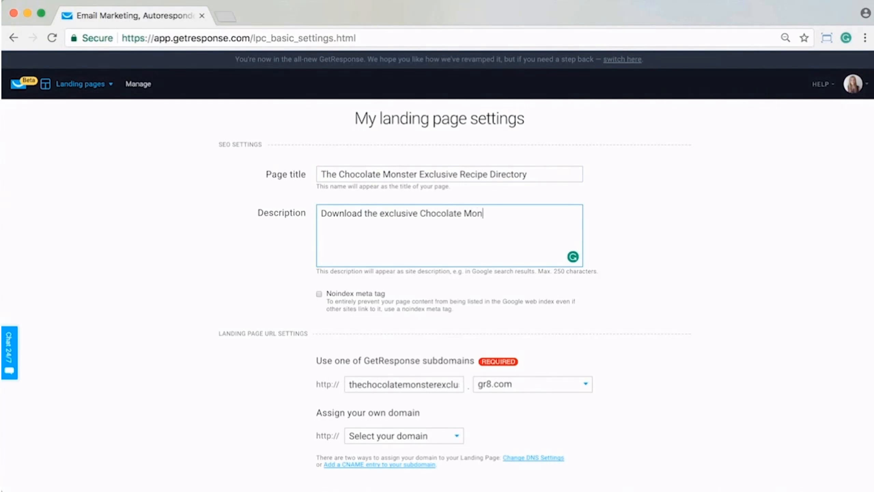
{"action": "type", "text": "ster recipe direcotry"}
{"action": "key", "text": "BackSpace"}
{"action": "key", "text": "BackSpace"}
{"action": "key", "text": "BackSpace"}
{"action": "key", "text": "BackSpace"}
{"action": "key", "text": "BackSpace"}
{"action": "key", "text": "BackSpace"}
{"action": "key", "text": "BackSpace"}
{"action": "key", "text": "BackSpace"}
{"action": "type", "text": "irectory today for"}
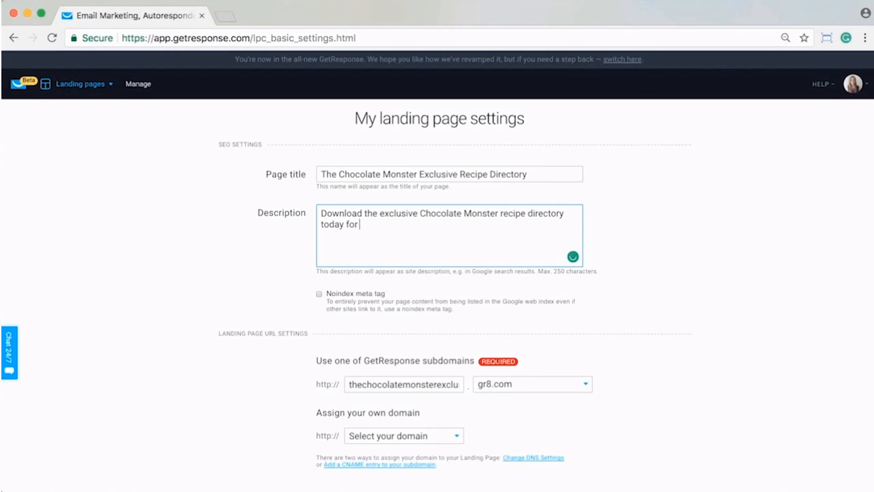
{"action": "type", "text": " never-befro"}
{"action": "key", "text": "BackSpace"}
{"action": "key", "text": "BackSpace"}
{"action": "type", "text": "ore-seen tips and tricks!"}
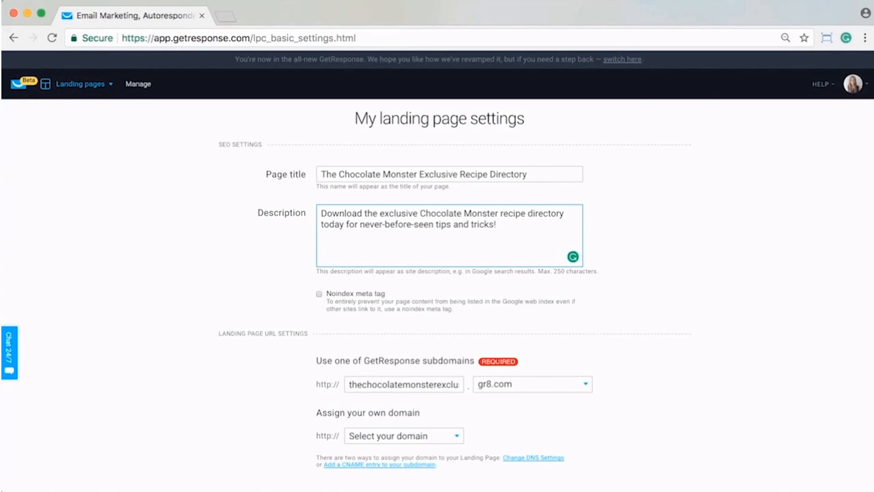
Step: Check the options for assigning an own domain in the landing page URL settings, without selecting one
{"action": "scroll", "coordinate": [437, 271], "scroll_direction": "down", "scroll_amount": 6}
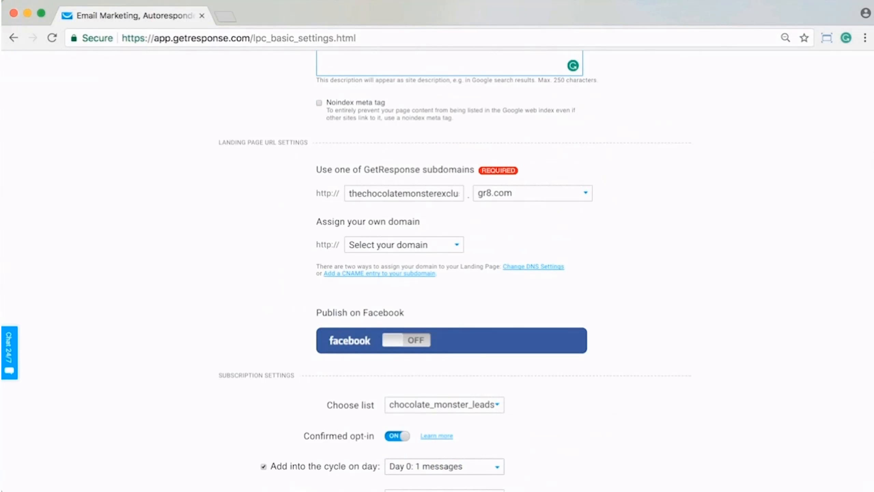
{"action": "left_click", "coordinate": [404, 244]}
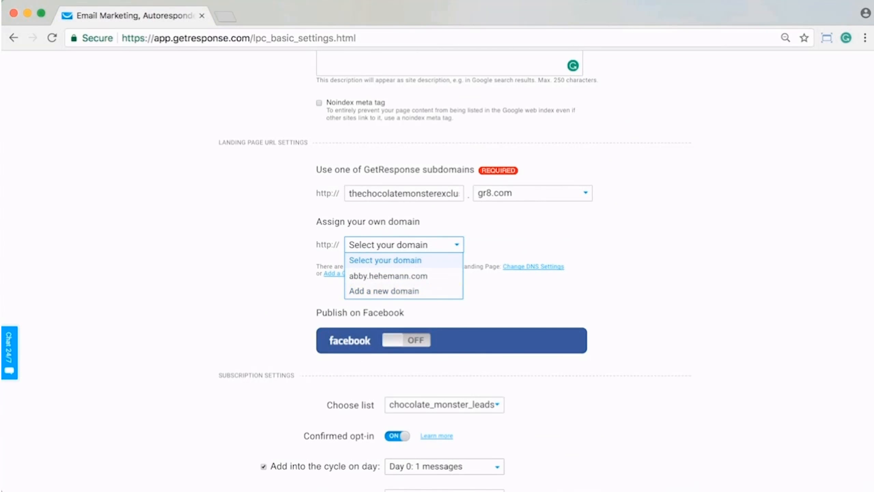
{"action": "key", "text": "Escape"}
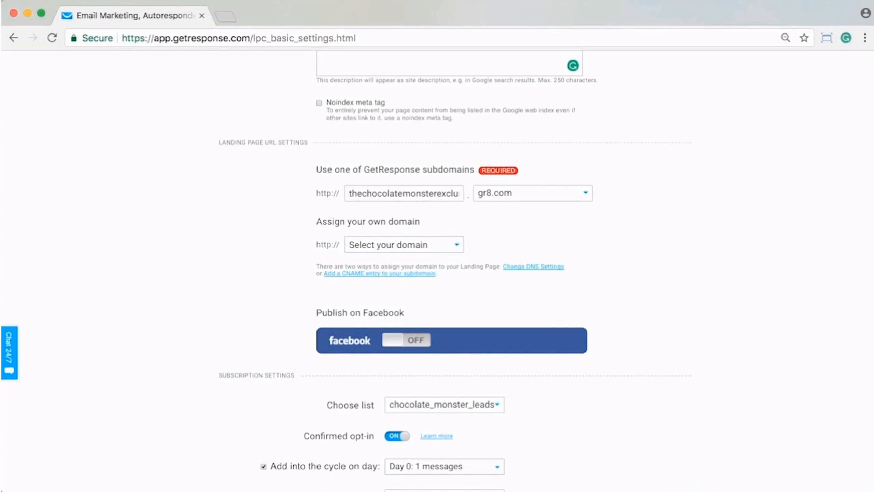